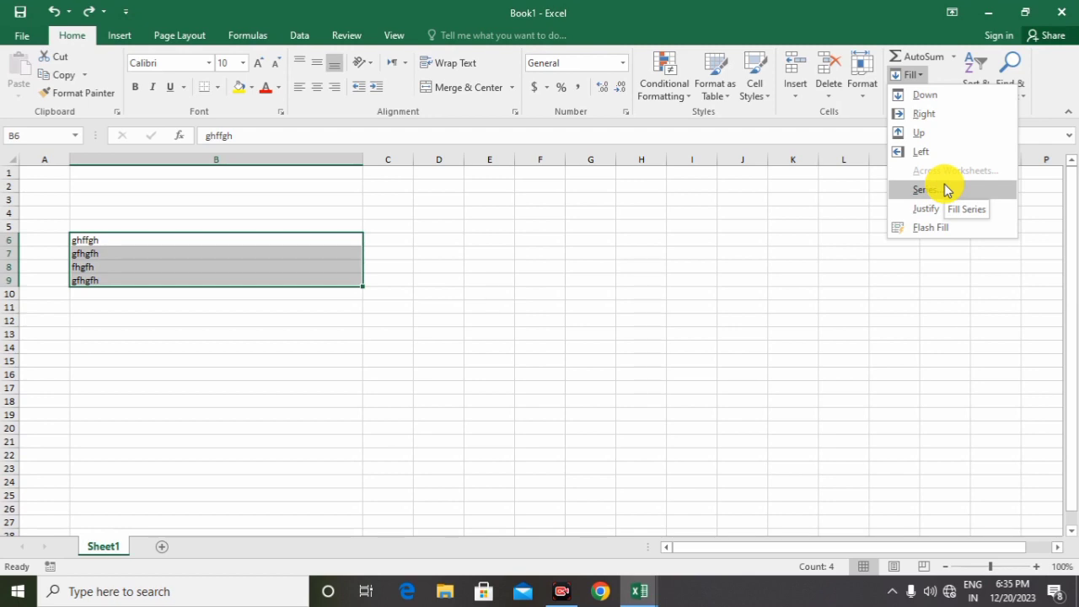
# Step: Try Fill Justify on the text entries in B6:B9 and undo it
pyautogui.click(898, 208)
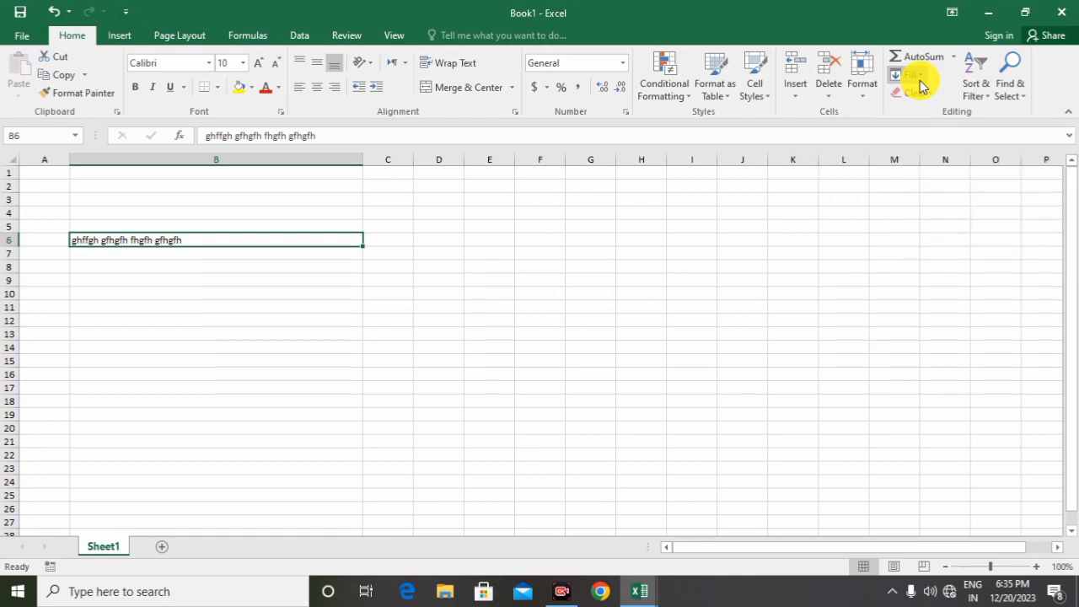
pyautogui.hotkey('ctrl', 'z')
pyautogui.click(369, 264)
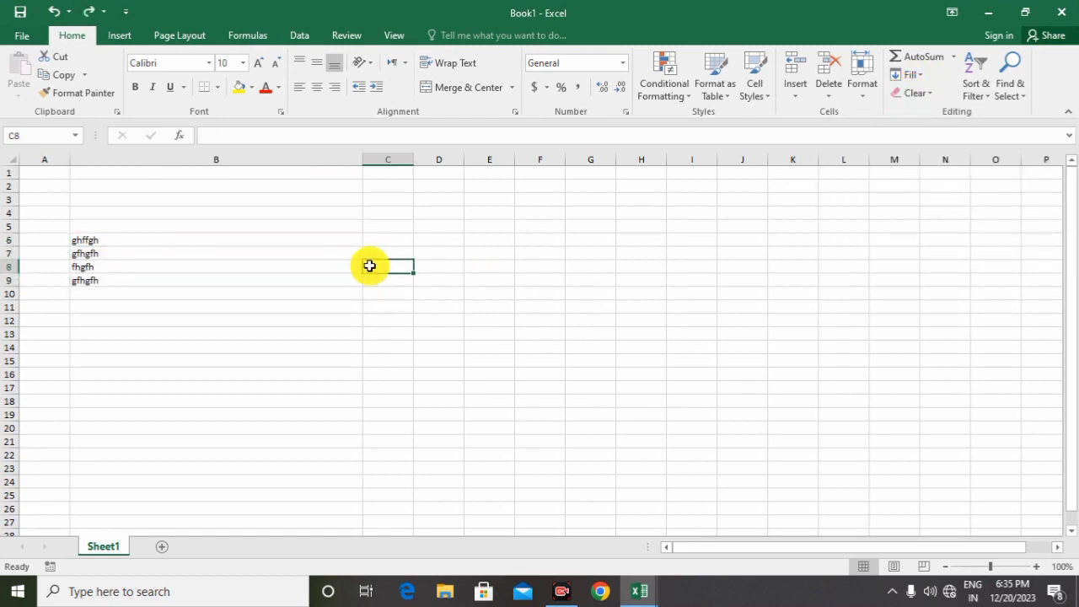
# Step: Combine the text entries in B6:B9 into cell B6 with Fill Justify
pyautogui.moveTo(102, 241); pyautogui.dragTo(233, 282)
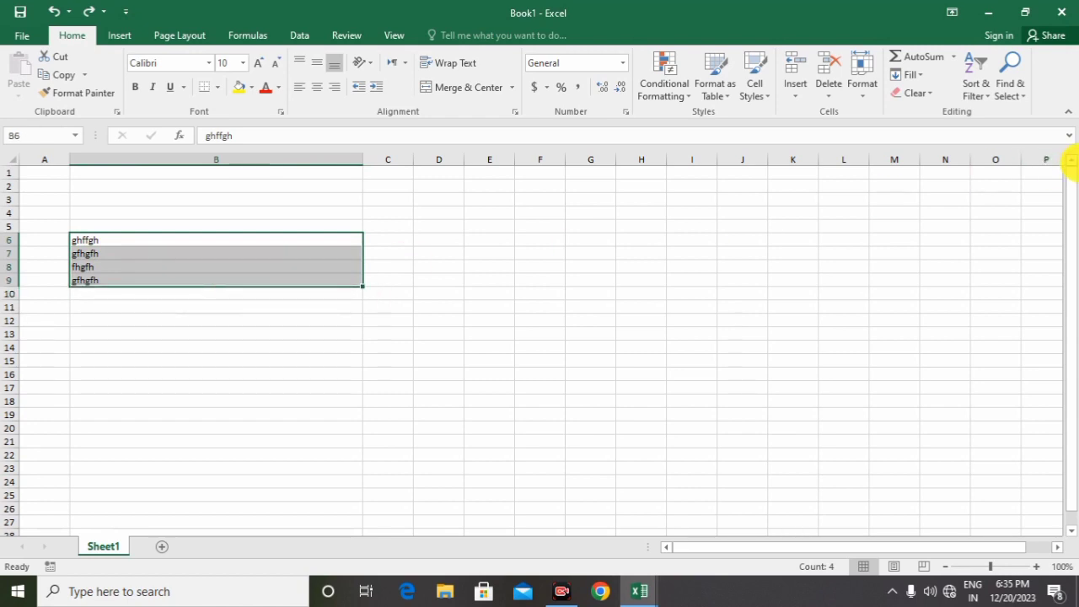
pyautogui.click(915, 74)
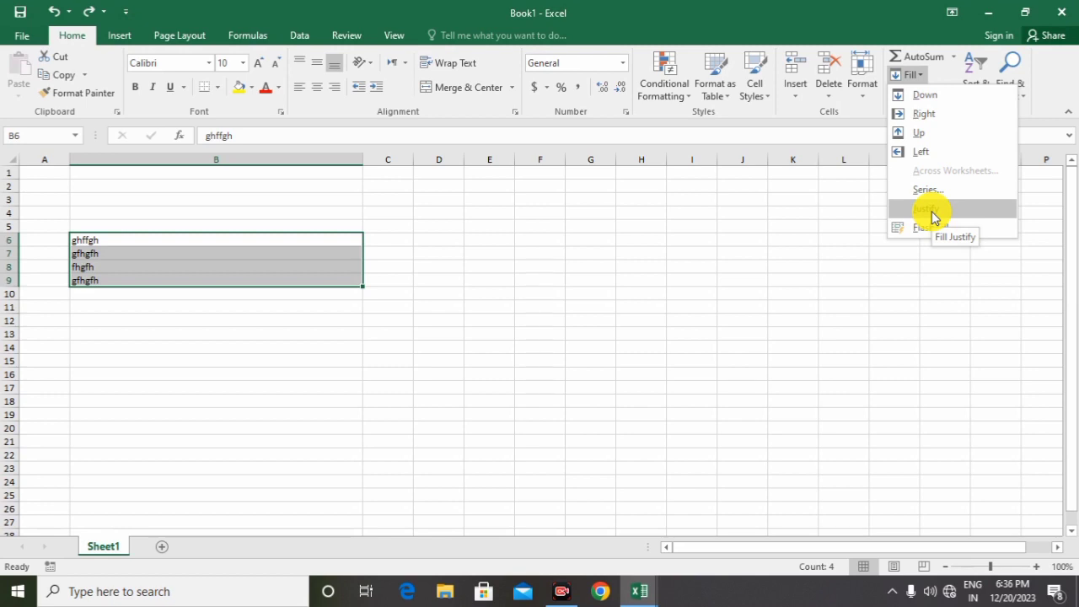
pyautogui.click(934, 218)
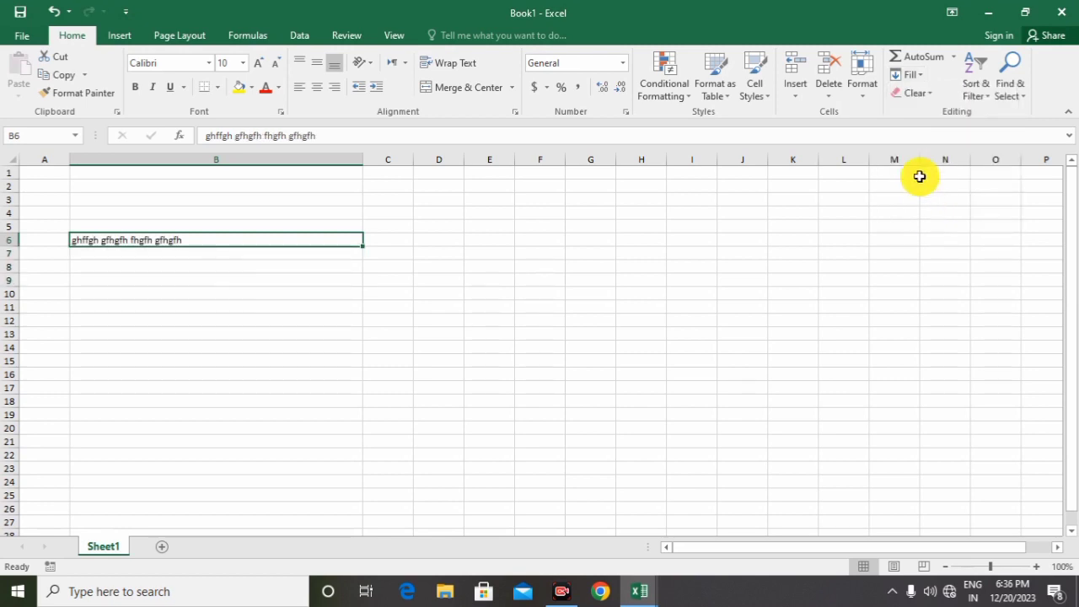
pyautogui.click(919, 82)
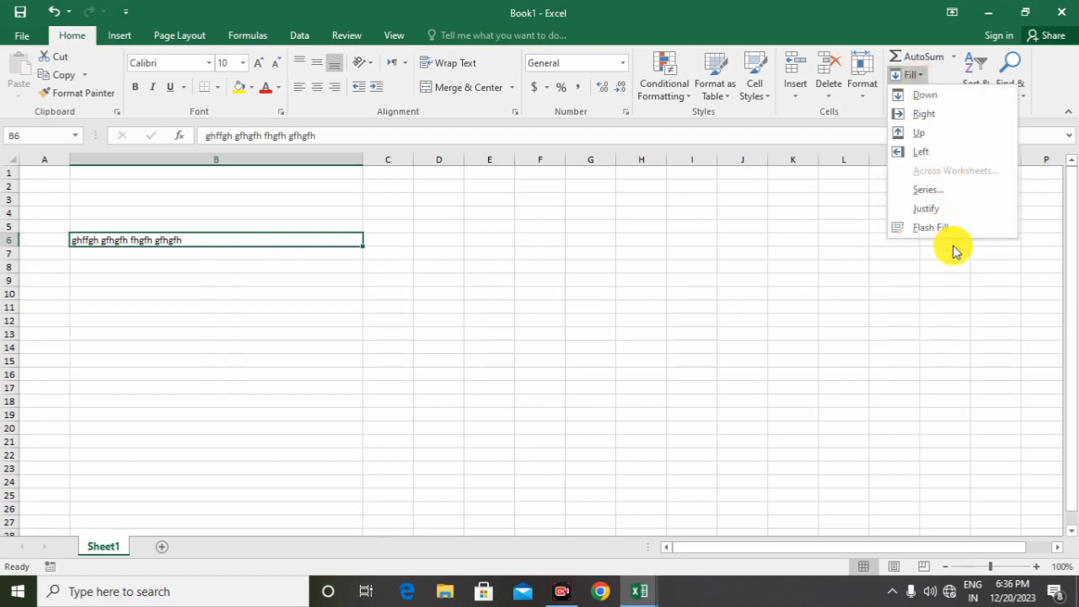
pyautogui.click(721, 252)
pyautogui.click(564, 217)
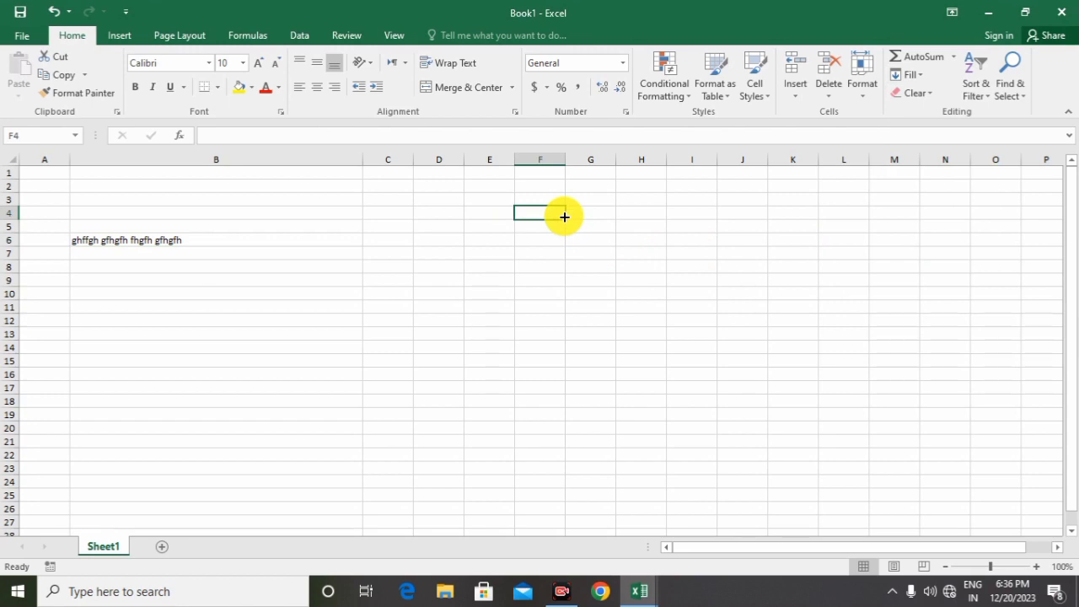
pyautogui.press('super+plus')
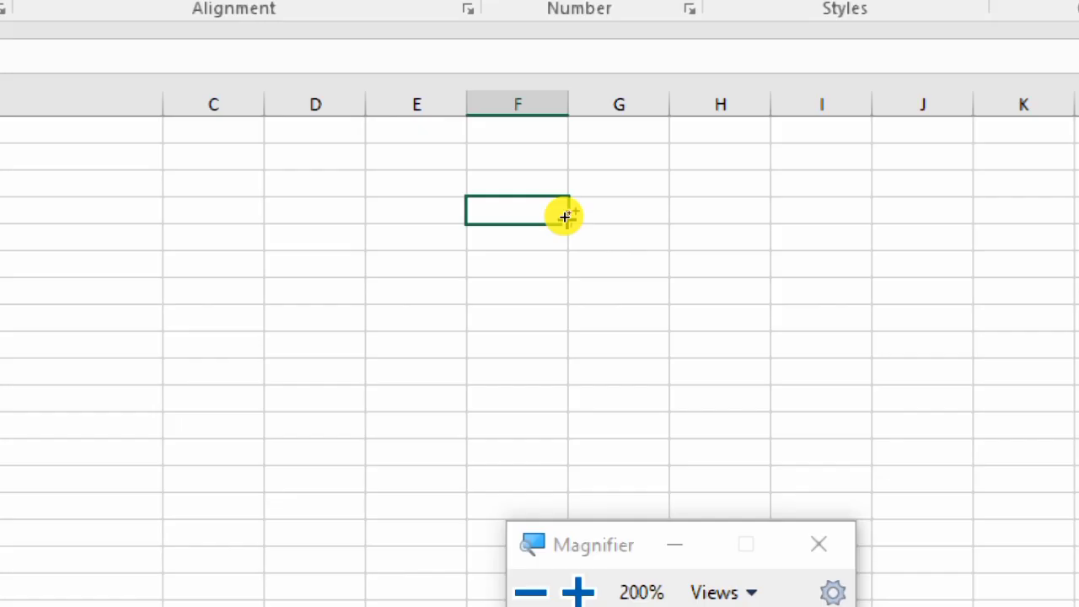
pyautogui.hotkey('ctrl', '-')
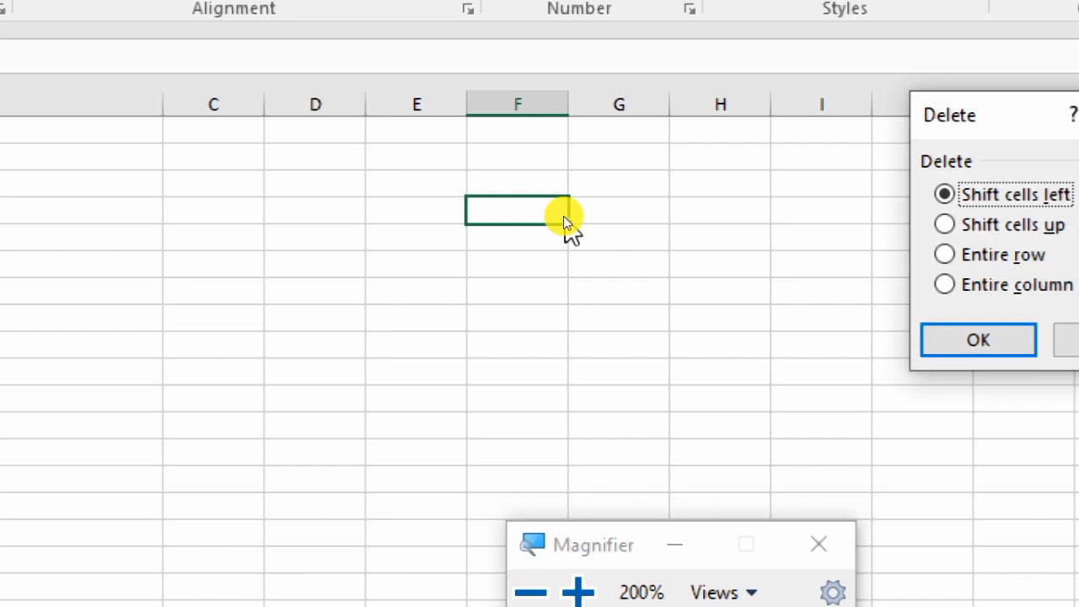
pyautogui.press('Escape')
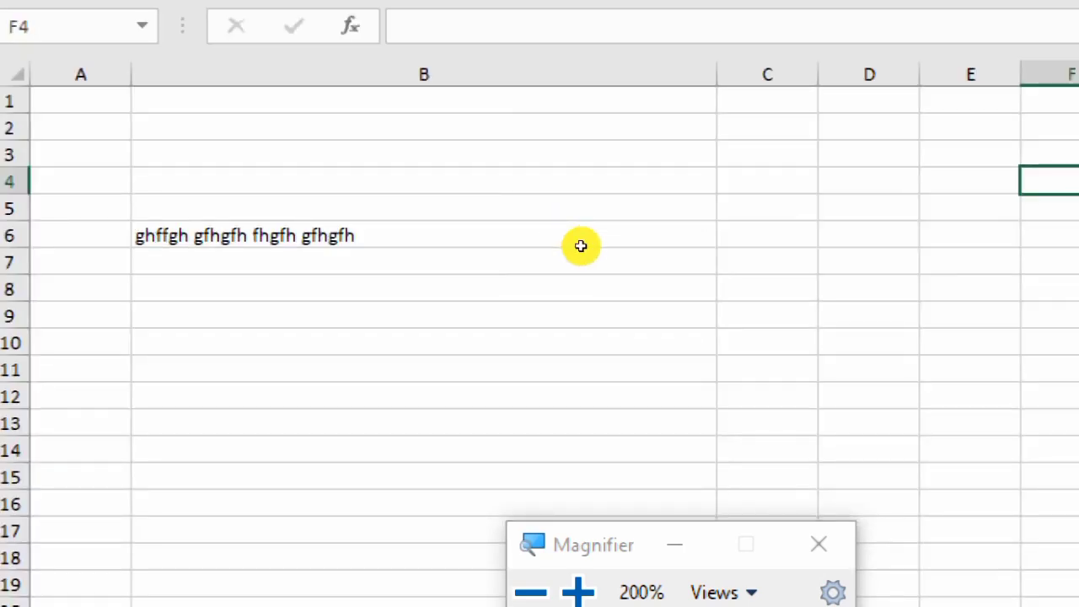
pyautogui.hotkey('ctrl', '-')
pyautogui.press('super+minus')
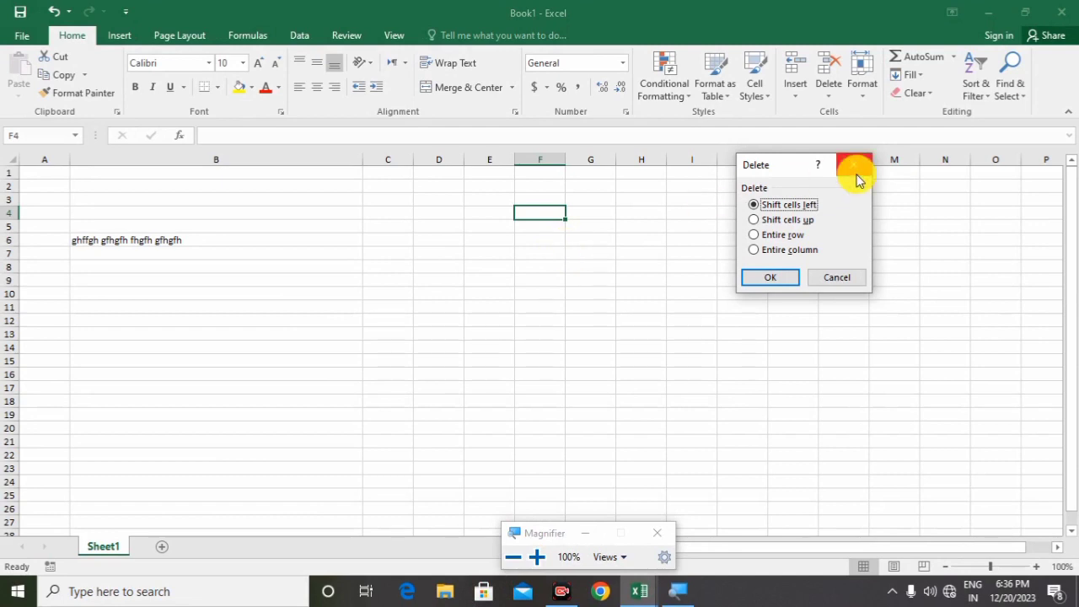
pyautogui.click(849, 168)
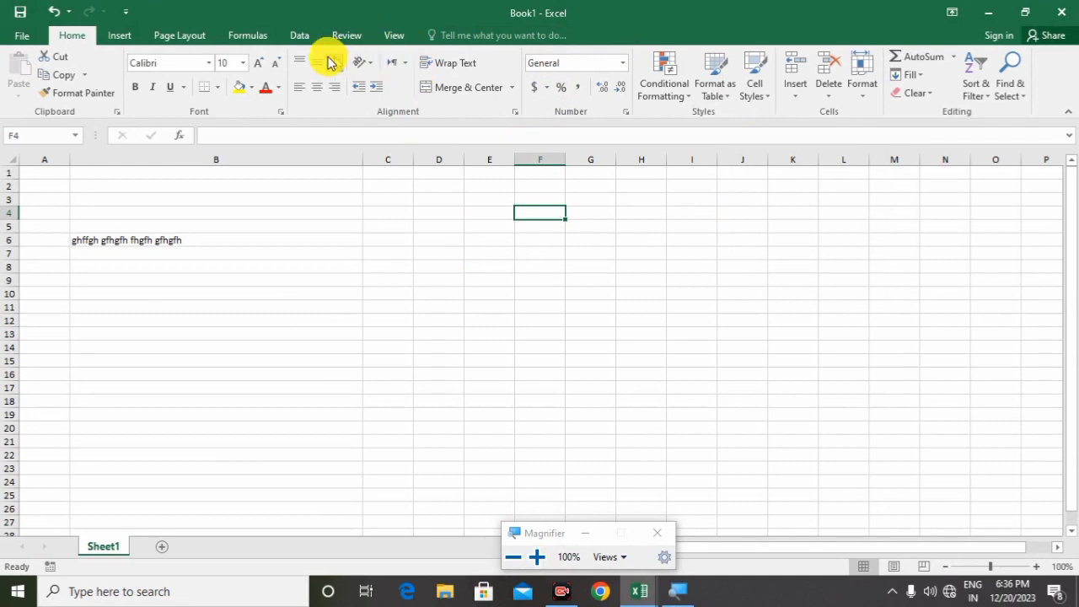
pyautogui.click(521, 265)
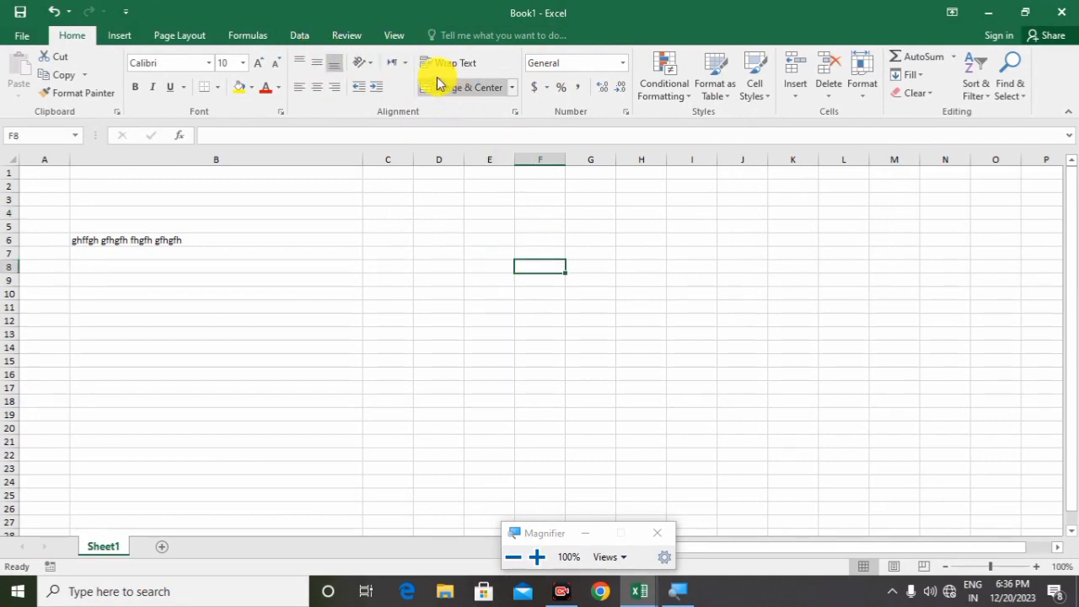
# Step: Enter 1 and 2 in cells D3 and D4 and fill the number series down to D13
pyautogui.click(1036, 570)
pyautogui.click(1036, 571)
pyautogui.click(1037, 571)
pyautogui.click(1038, 570)
pyautogui.click(1039, 571)
pyautogui.click(1037, 570)
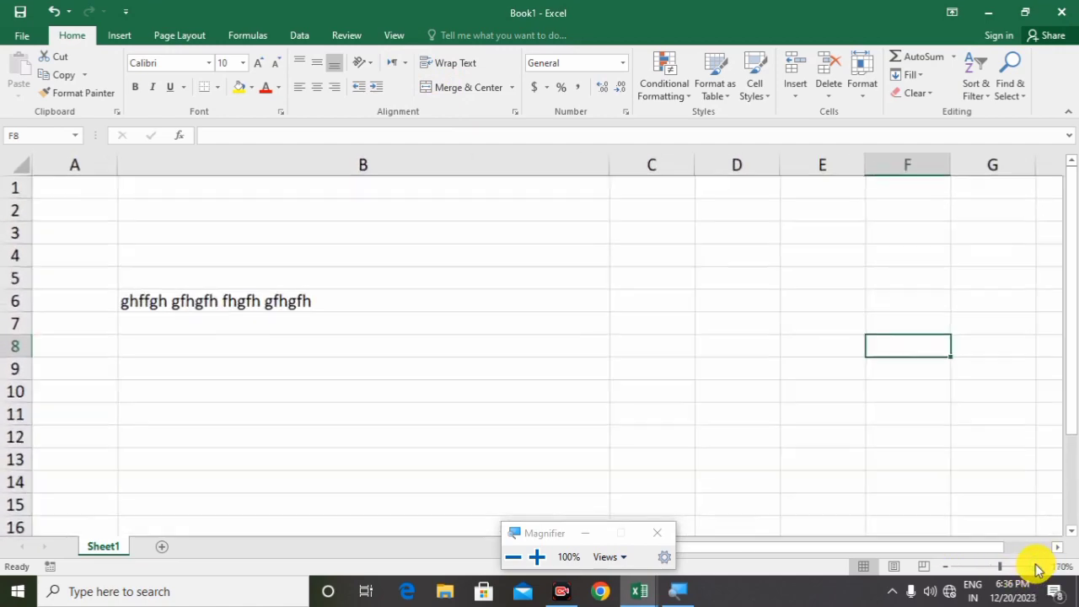
pyautogui.click(1036, 570)
pyautogui.moveTo(735, 548); pyautogui.dragTo(810, 549)
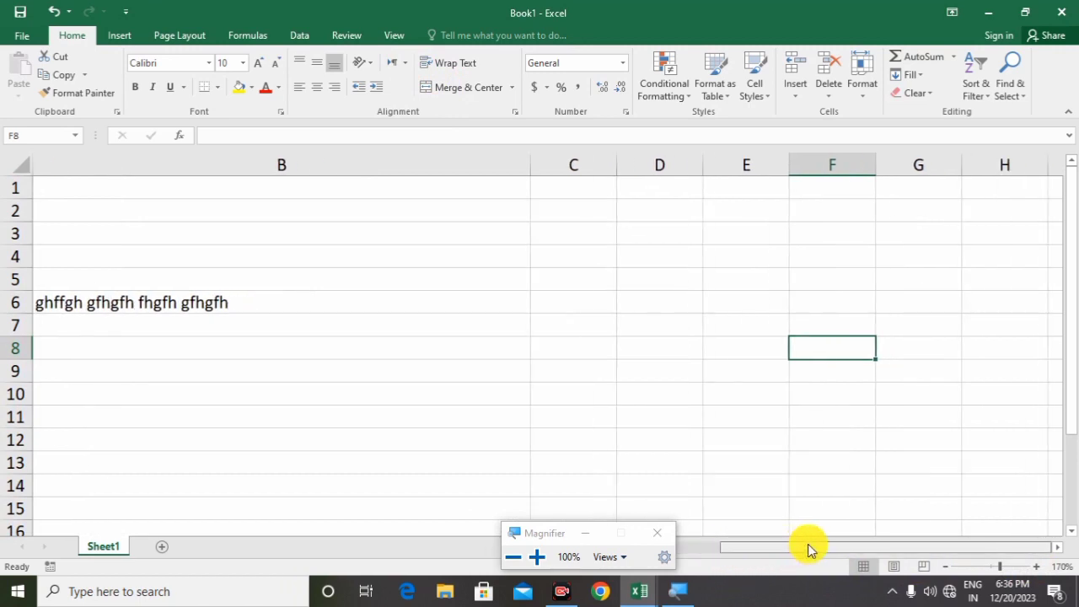
pyautogui.click(706, 260)
pyautogui.click(670, 229)
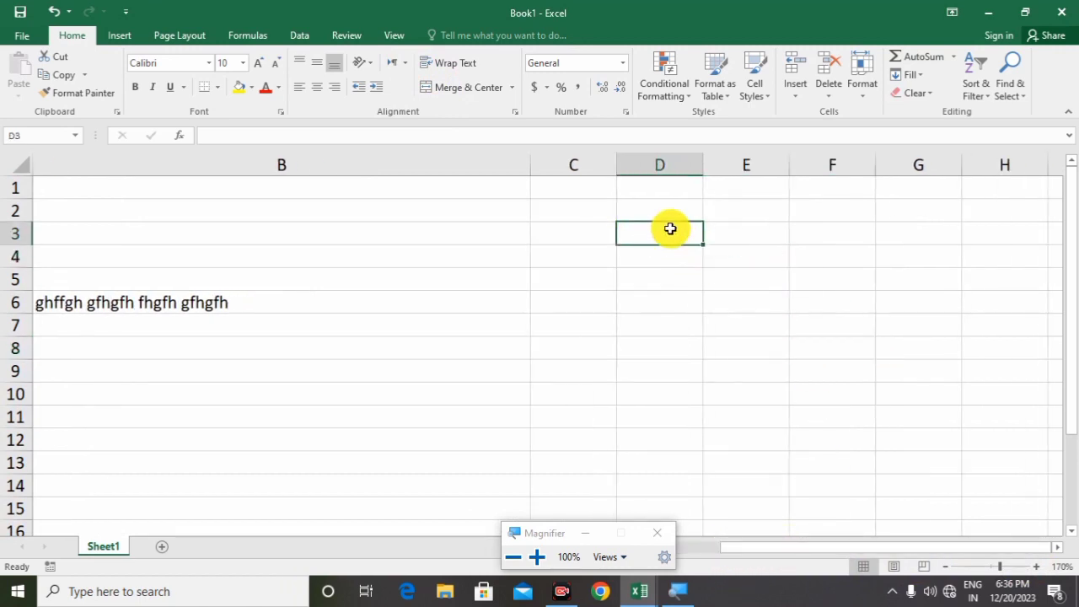
pyautogui.write('1')
pyautogui.press('Return')
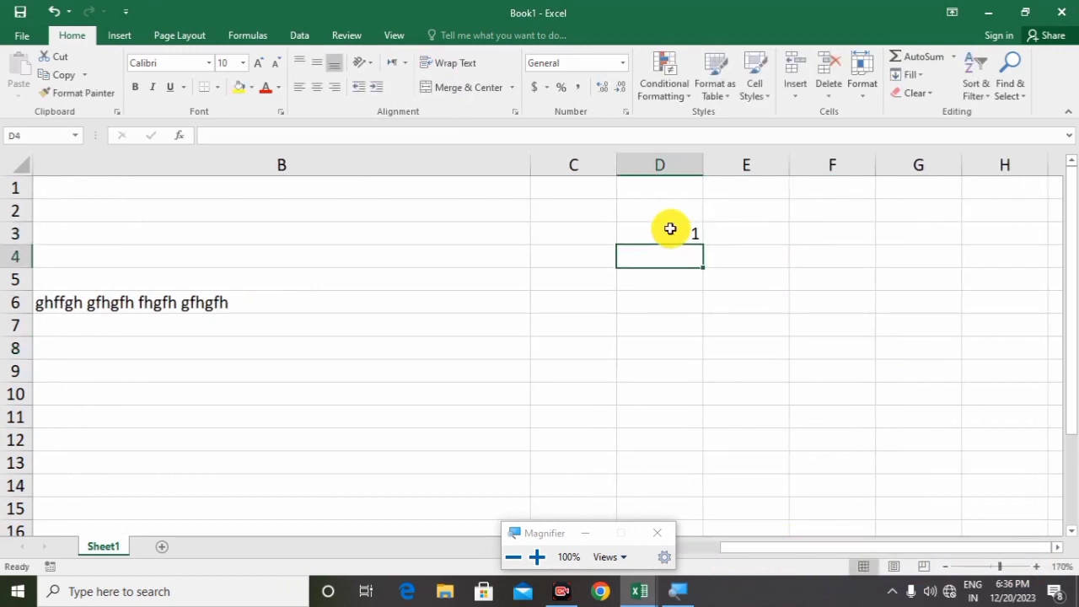
pyautogui.write('2')
pyautogui.click(750, 284)
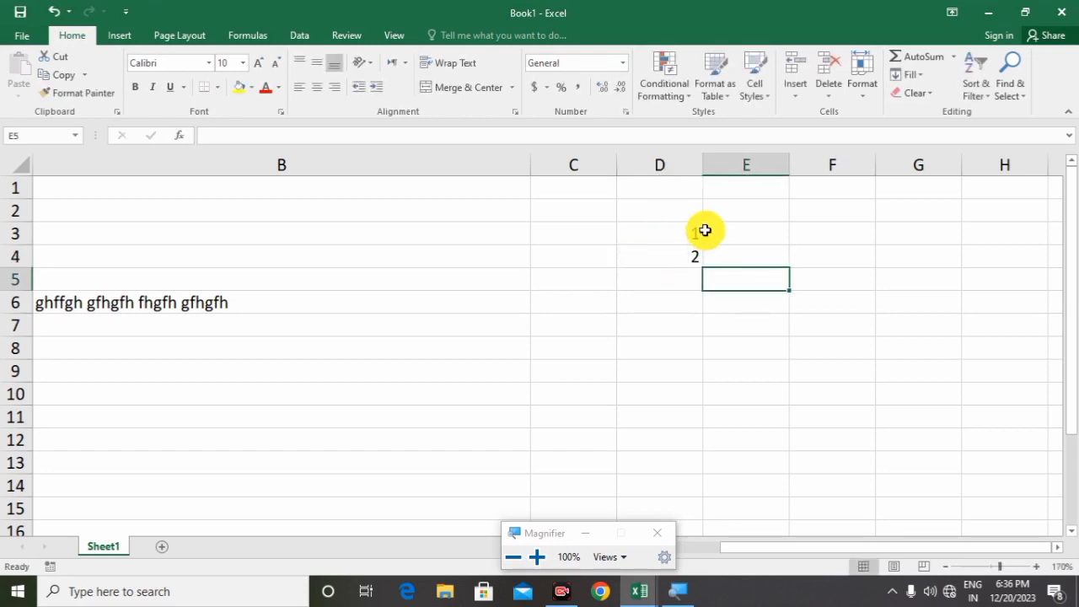
pyautogui.moveTo(694, 228); pyautogui.dragTo(716, 475)
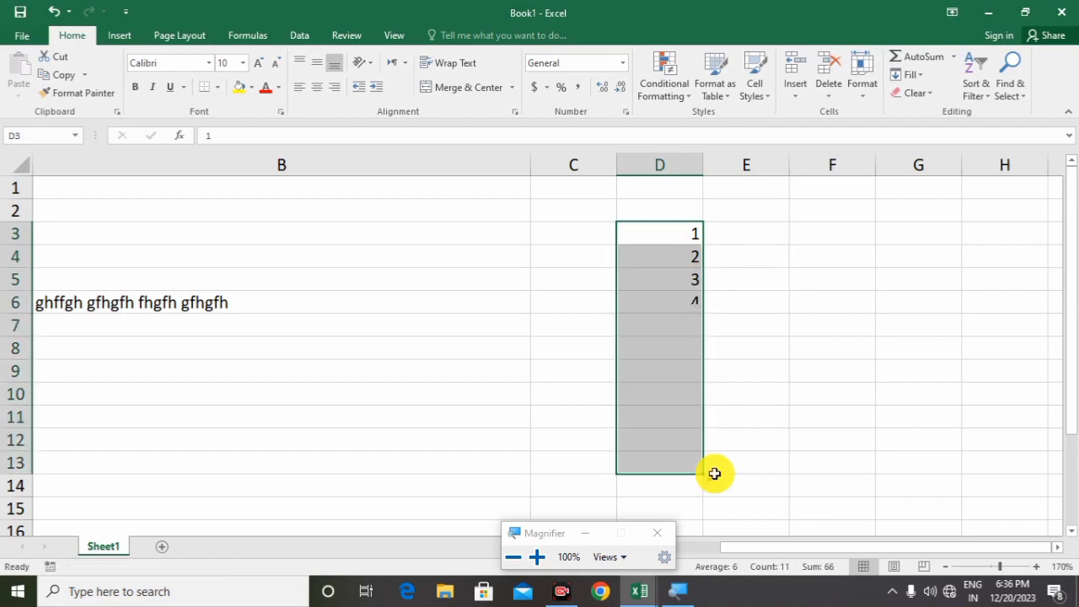
pyautogui.click(769, 445)
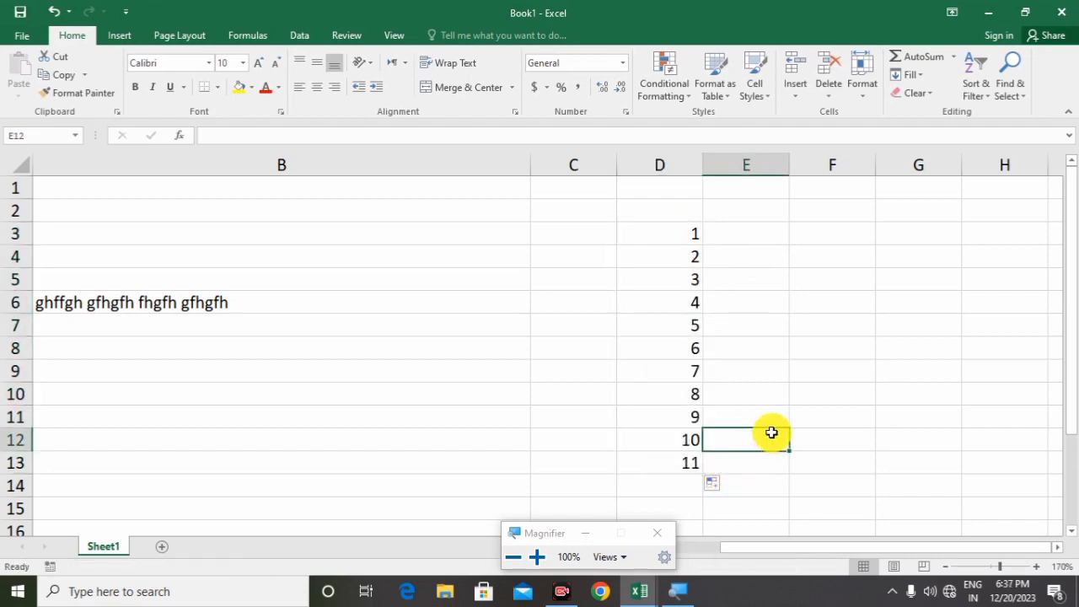
# Step: Enter the formula =D3*D3 in cell F3 to square the first number
pyautogui.click(829, 234)
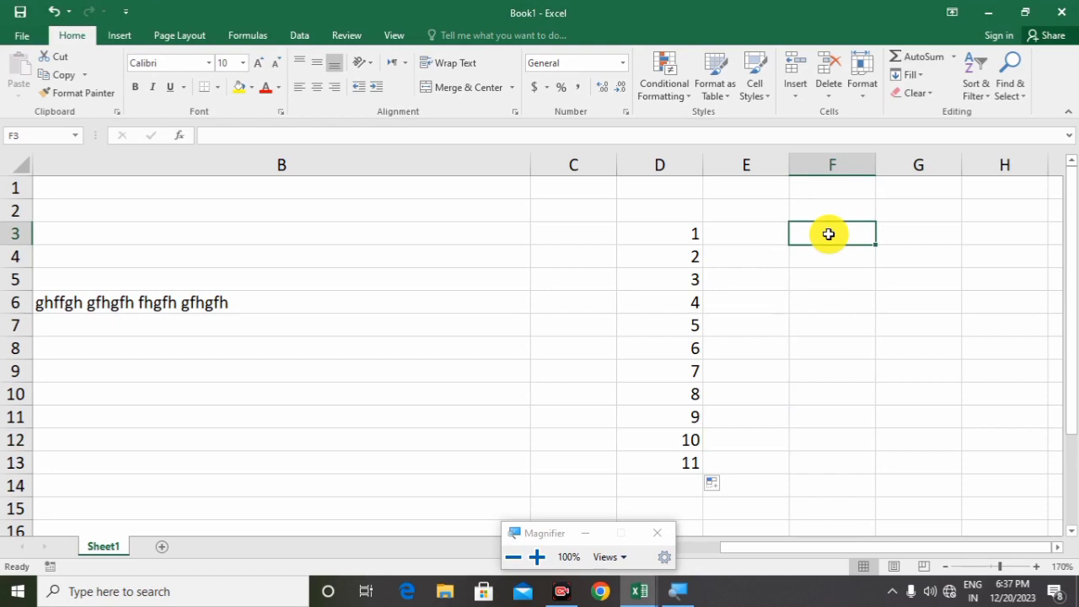
pyautogui.write('=')
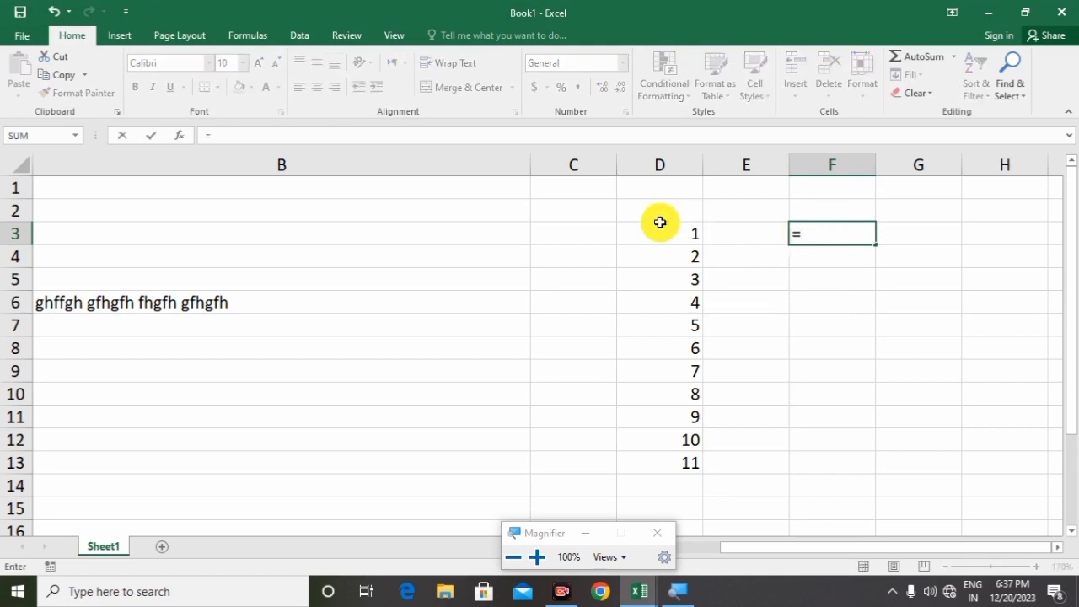
pyautogui.click(633, 235)
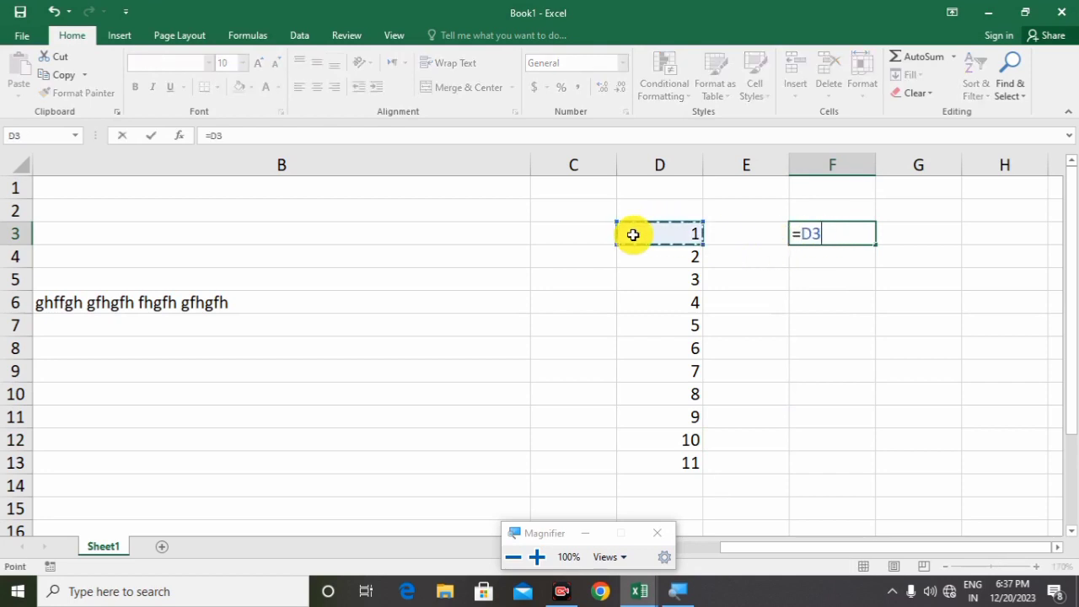
pyautogui.write('*')
pyautogui.click(633, 235)
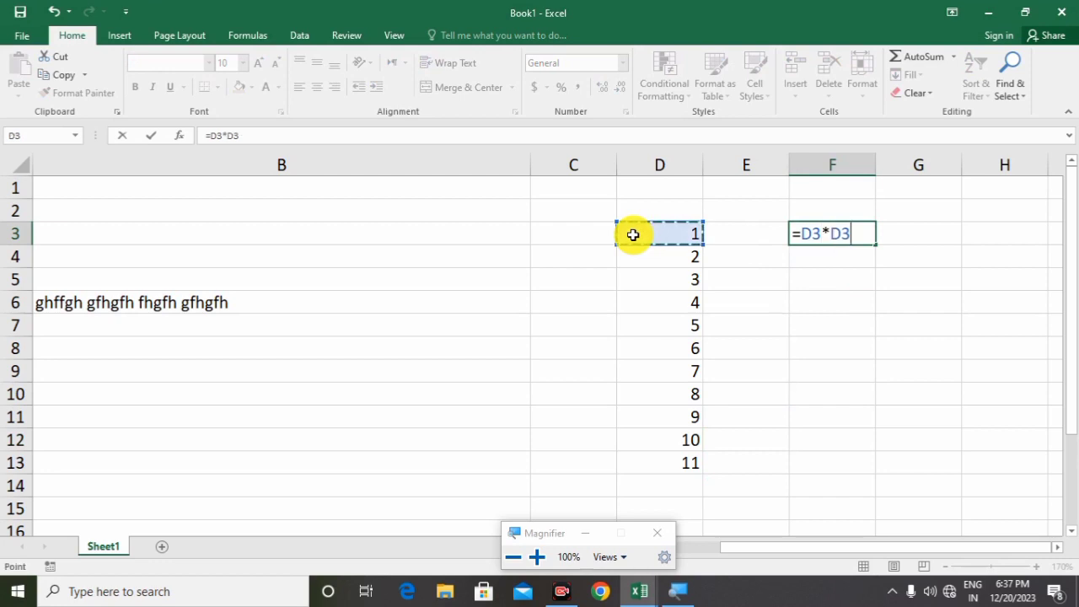
pyautogui.press('Return')
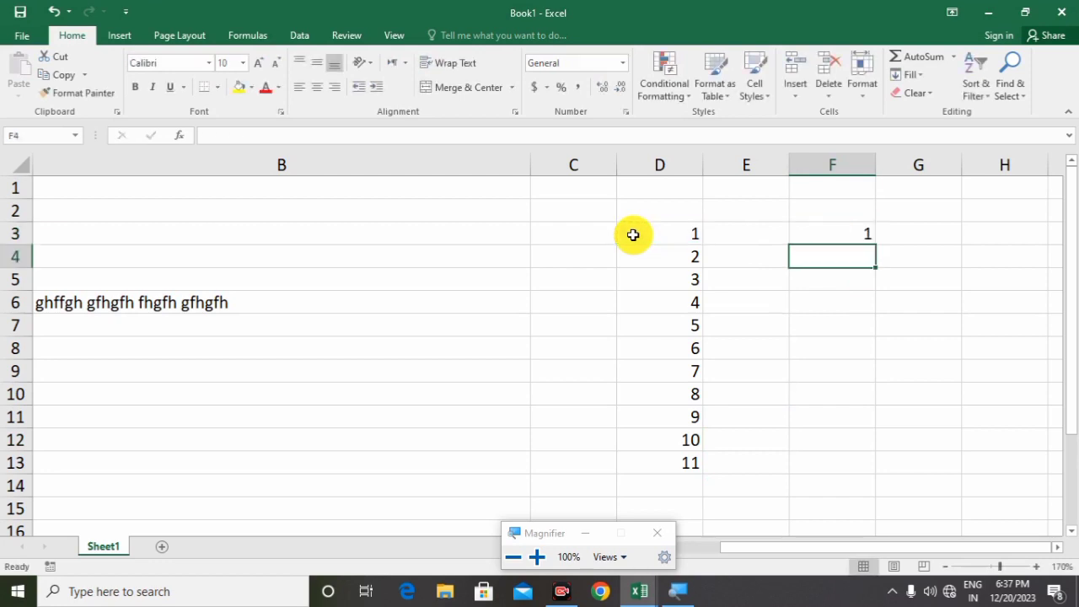
# Step: Copy the formula in F3 down through cell F13
pyautogui.click(821, 234)
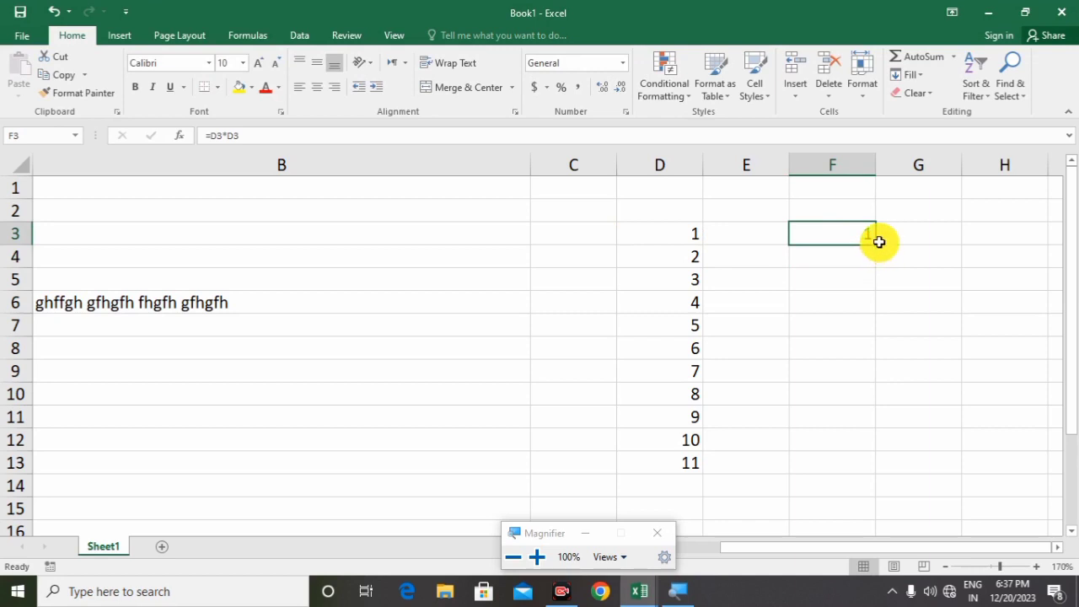
pyautogui.moveTo(874, 245); pyautogui.dragTo(880, 464)
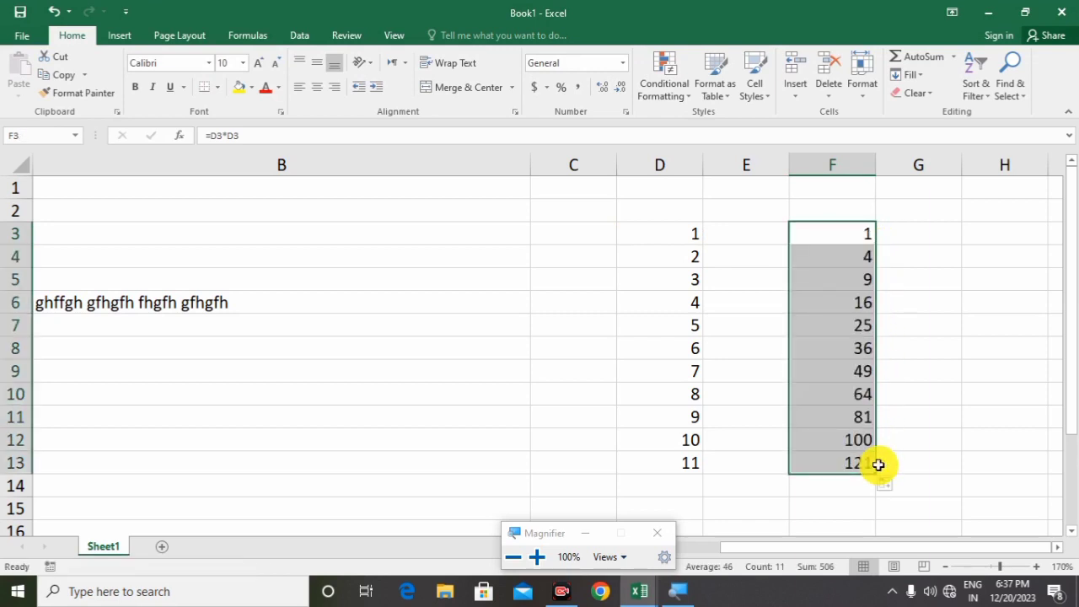
pyautogui.click(930, 396)
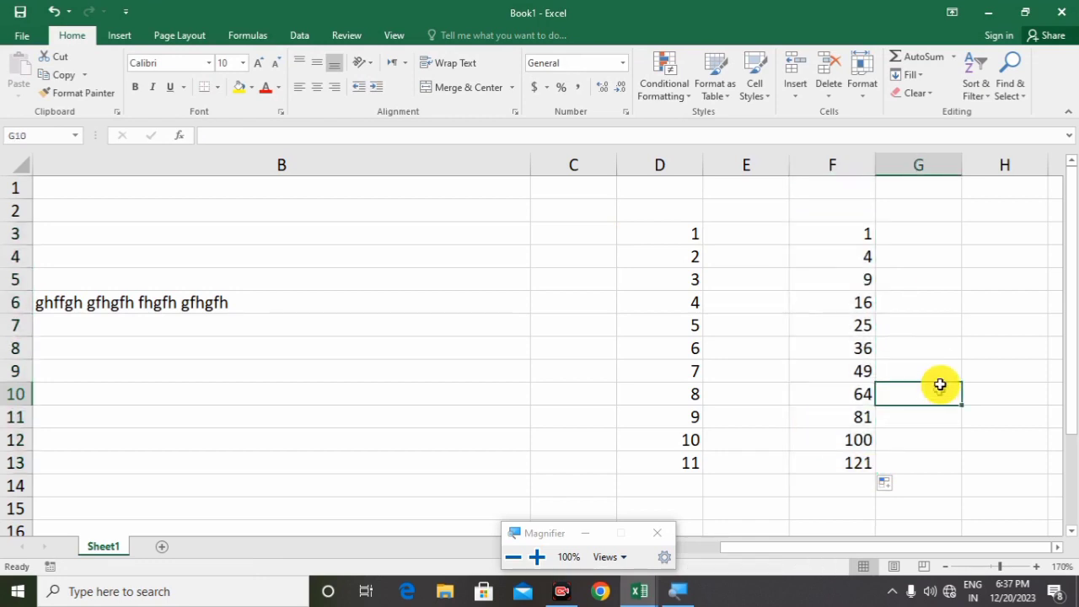
# Step: Enter 1*1 as the sample pattern in cell E3, between the numbers and their squares
pyautogui.click(729, 226)
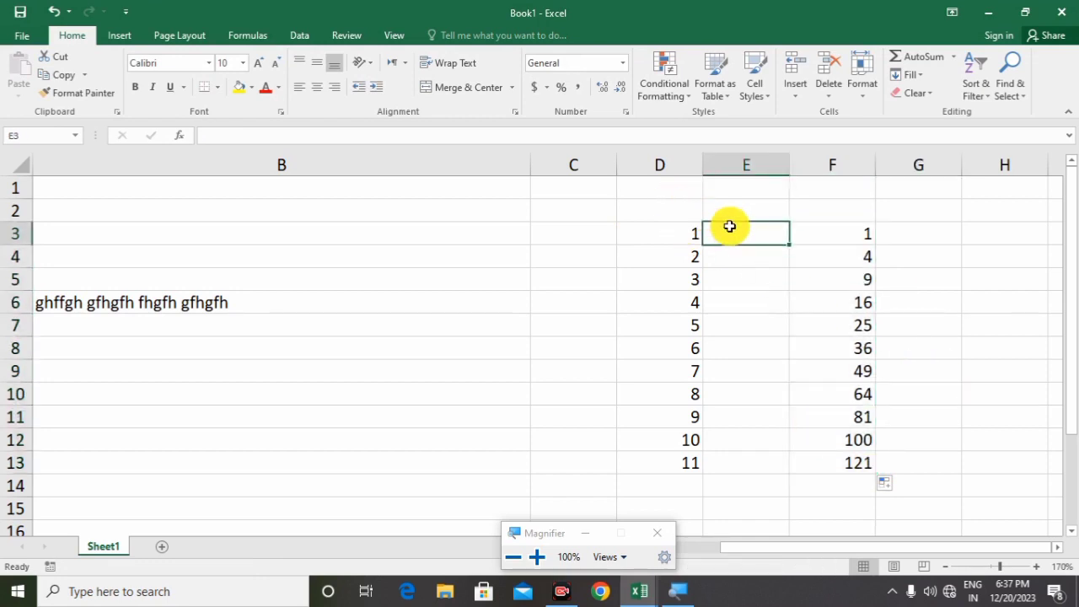
pyautogui.write('1*1')
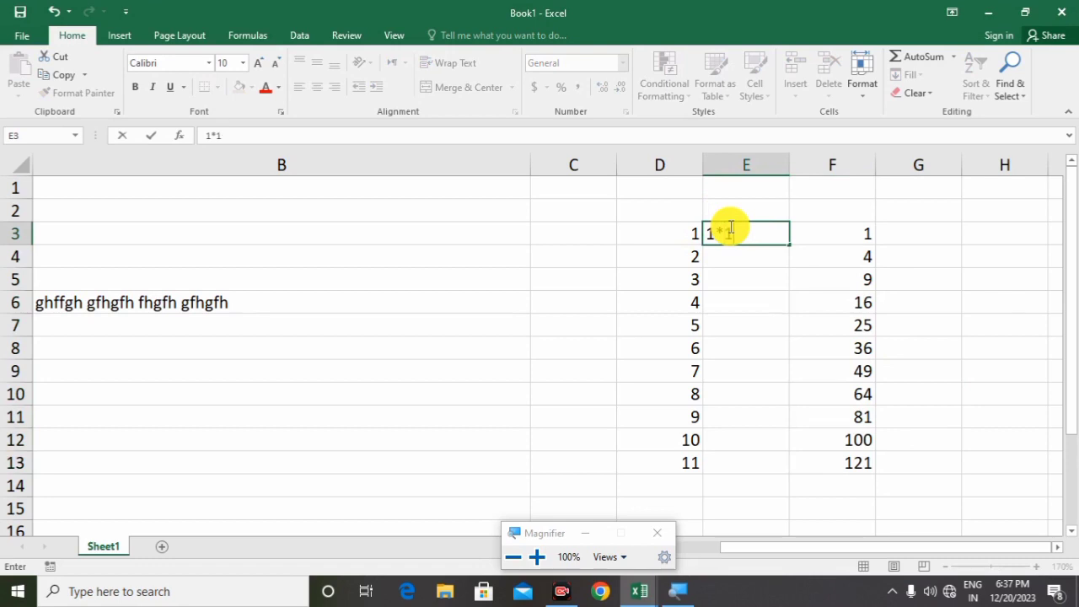
pyautogui.click(826, 281)
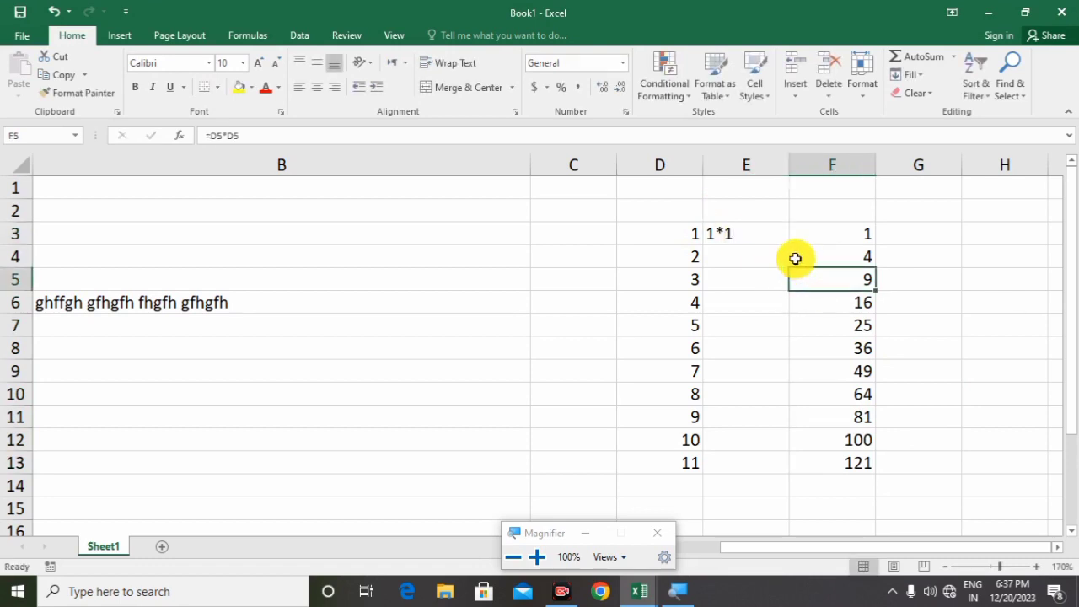
# Step: Complete the 1*1 pattern in range E3:E13 with Flash Fill
pyautogui.moveTo(773, 236); pyautogui.dragTo(771, 469)
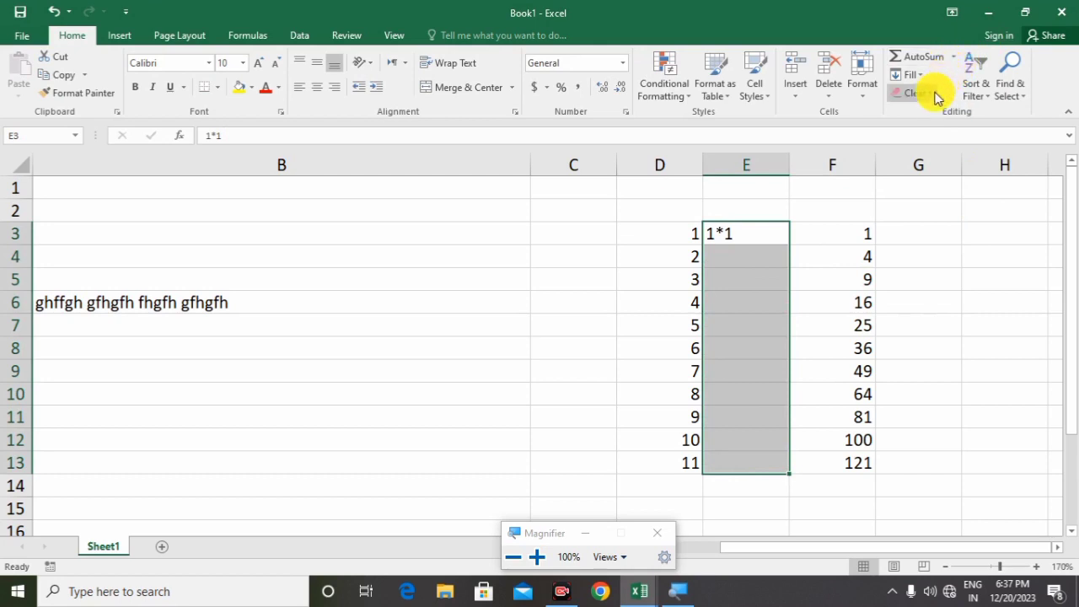
pyautogui.click(916, 74)
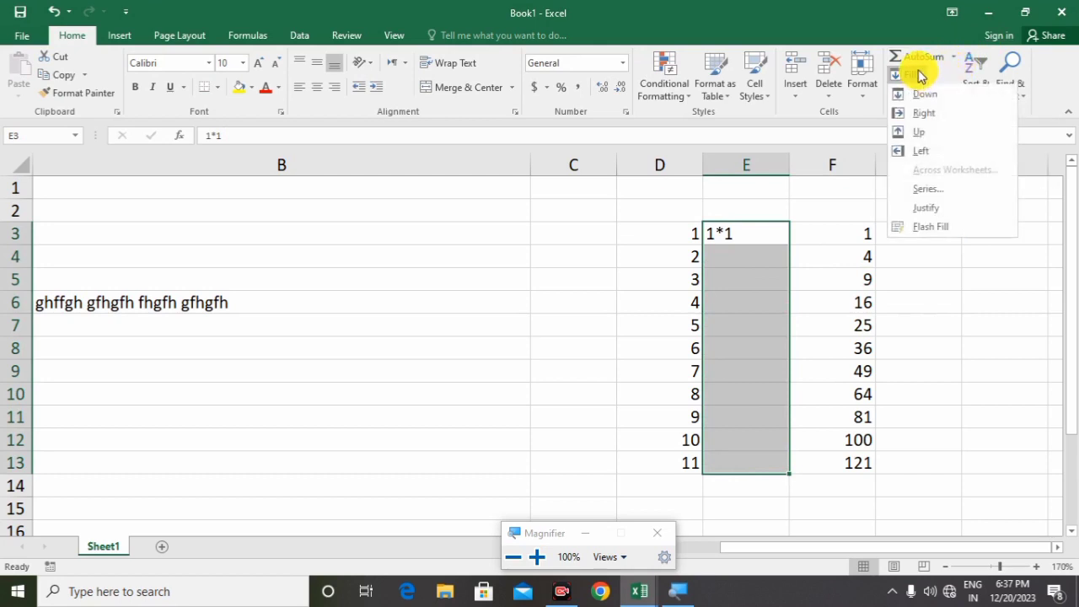
pyautogui.click(931, 237)
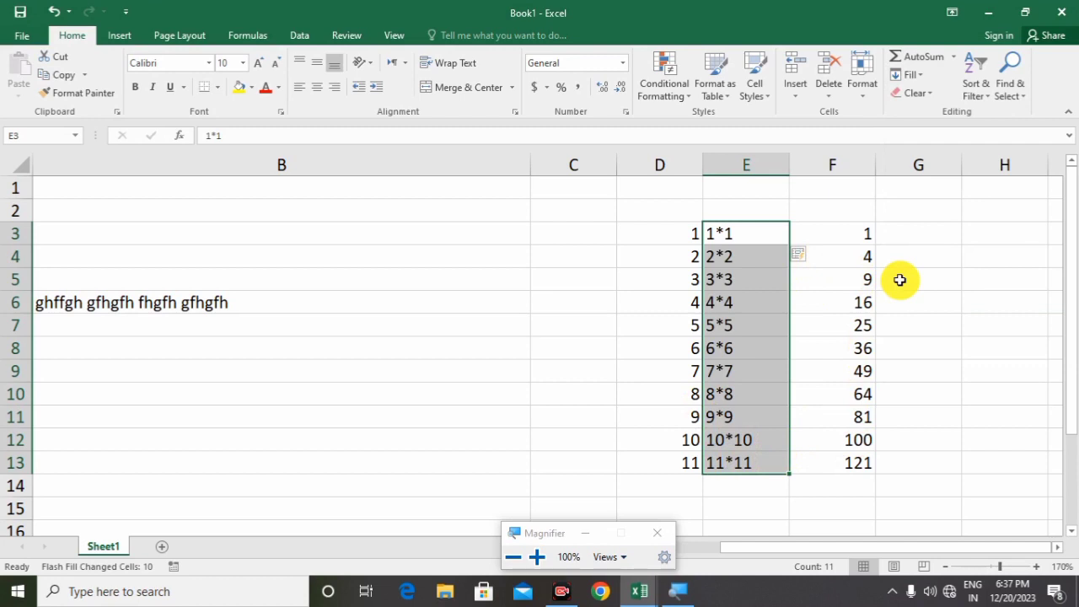
pyautogui.click(908, 80)
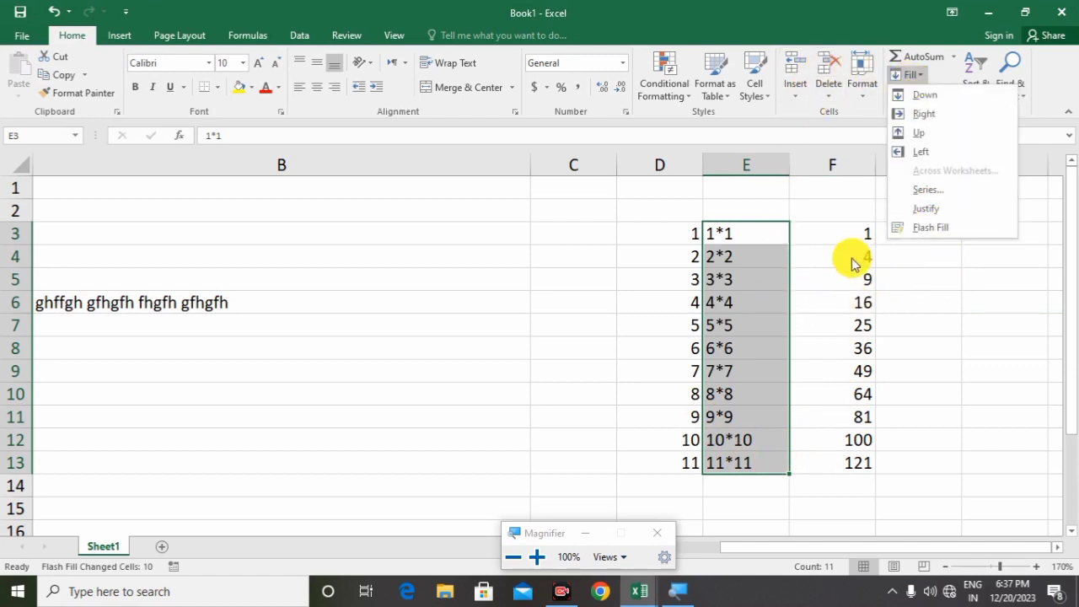
# Step: Remove all contents and formatting from range D3:F13 with Clear All
pyautogui.click(597, 349)
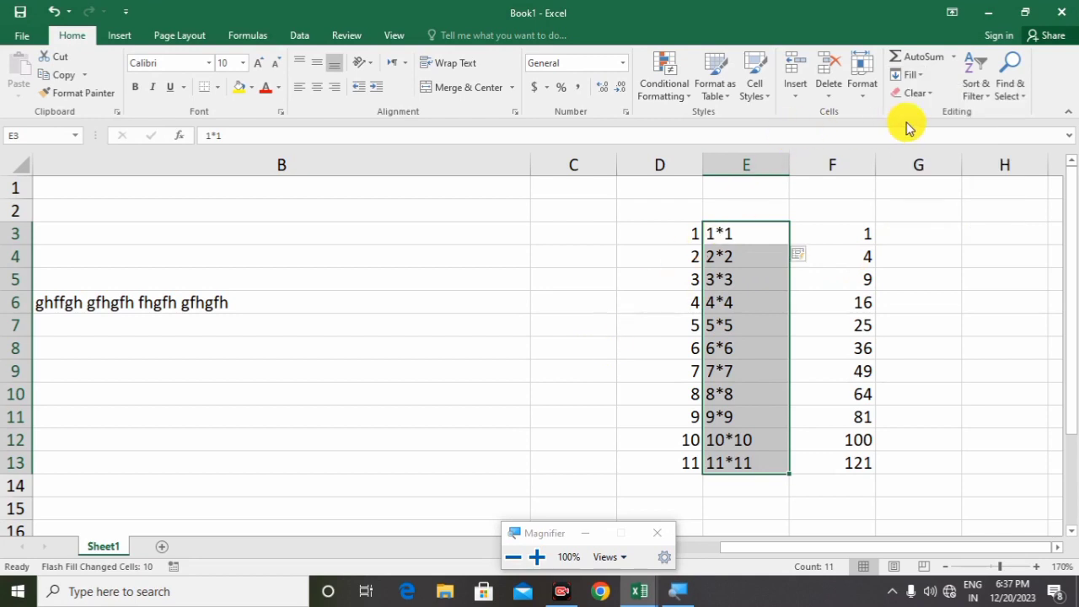
pyautogui.click(919, 94)
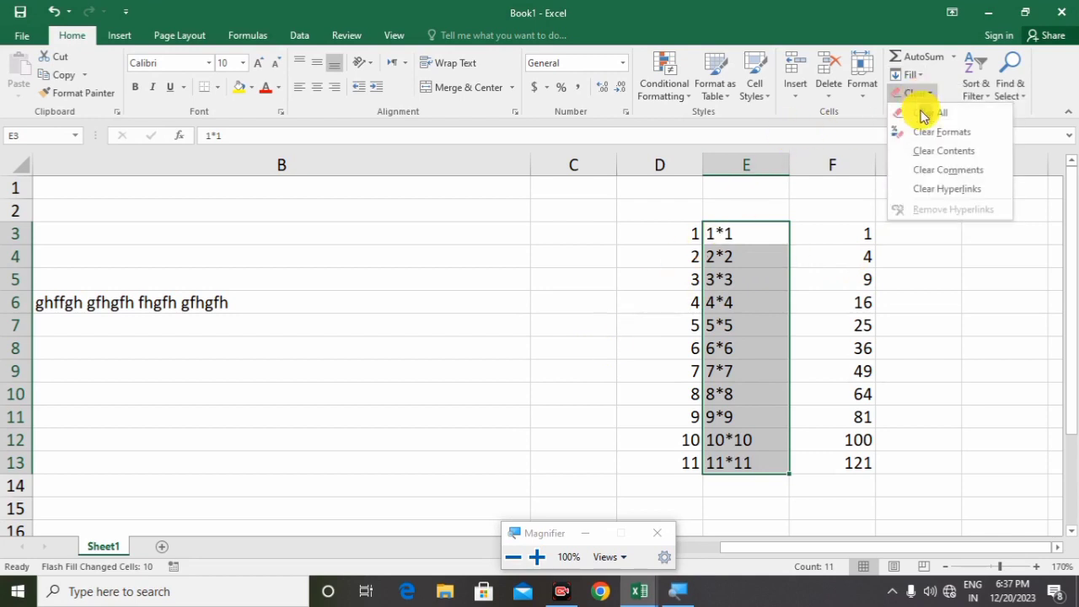
pyautogui.click(827, 275)
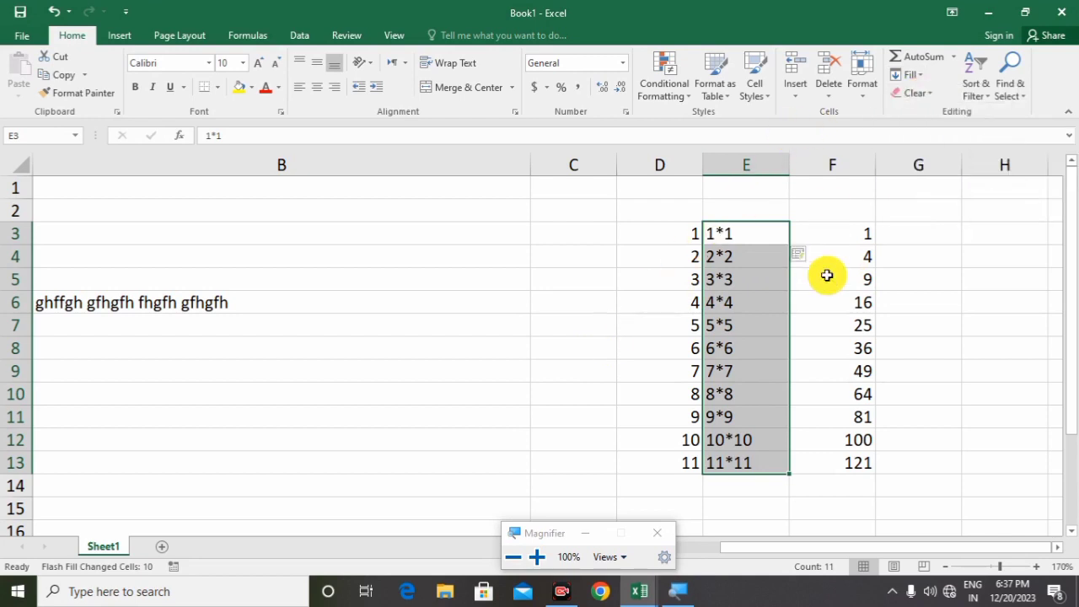
pyautogui.click(827, 274)
pyautogui.moveTo(691, 232); pyautogui.dragTo(812, 469)
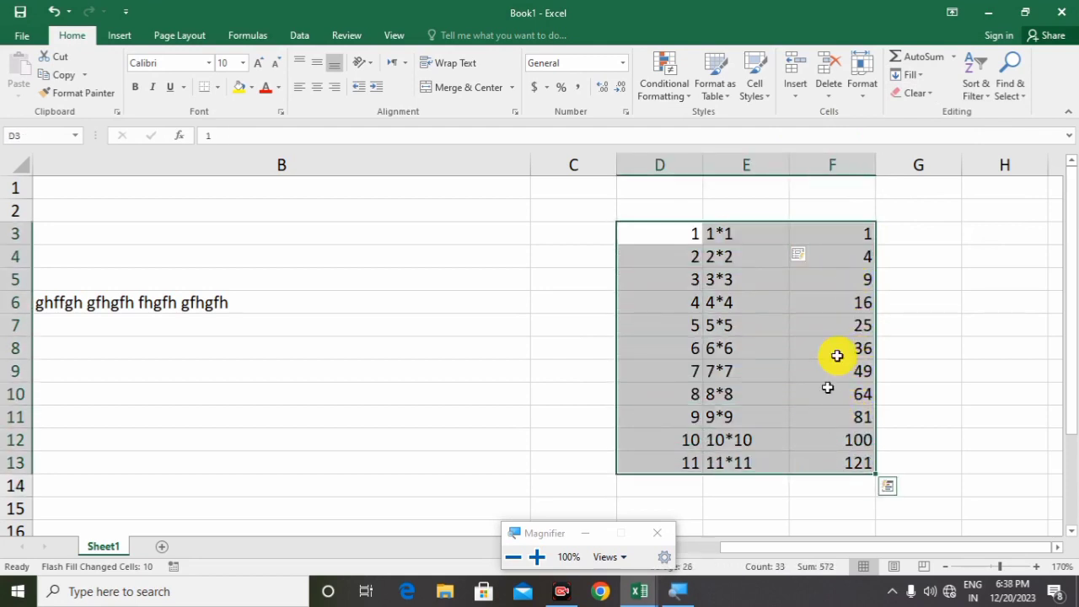
pyautogui.click(930, 94)
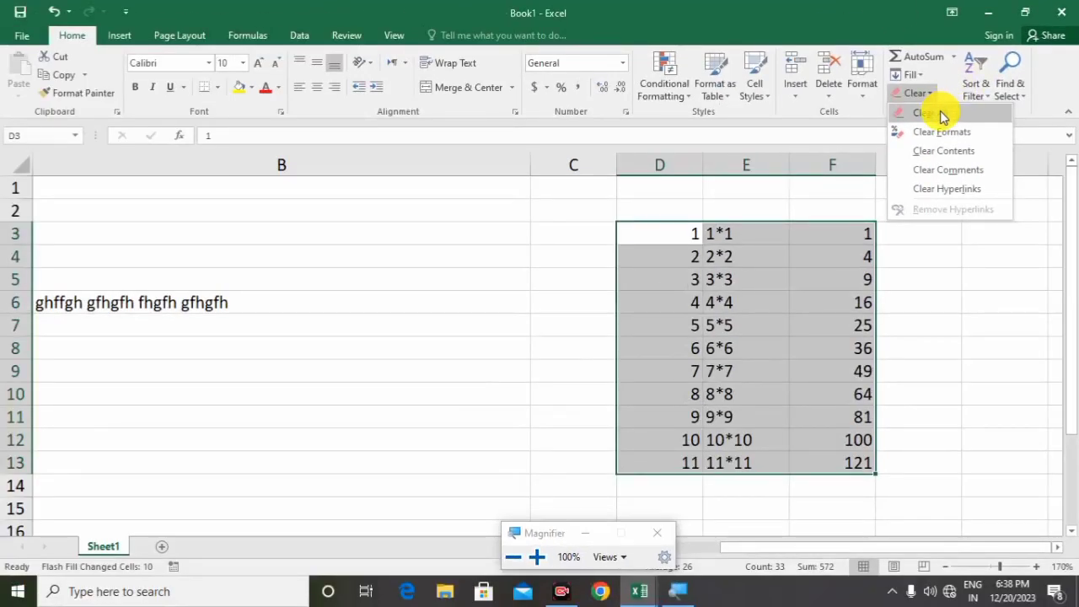
pyautogui.click(940, 112)
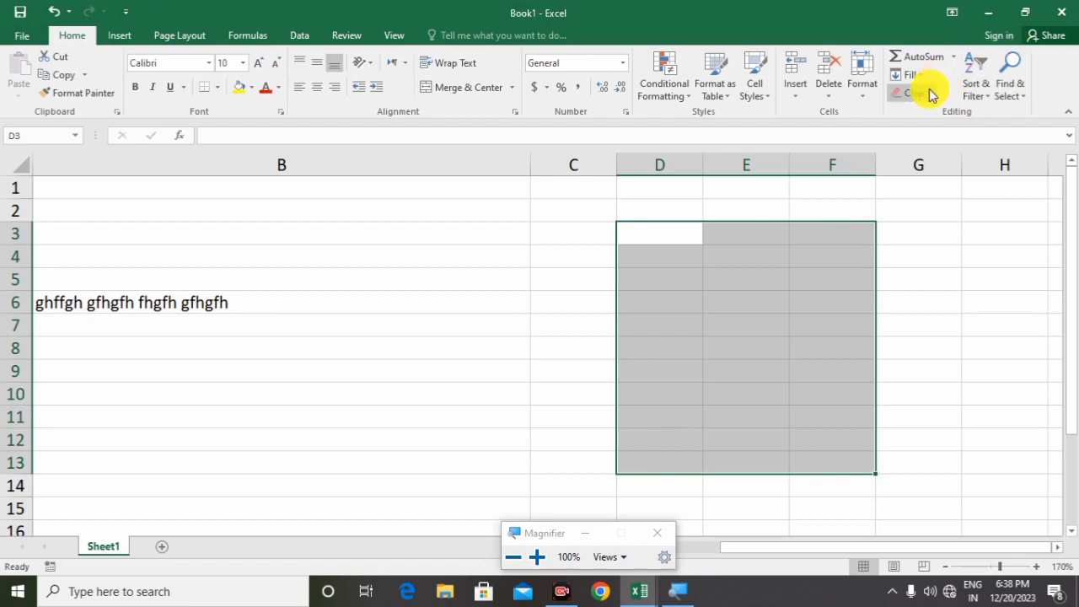
pyautogui.press('super+plus')
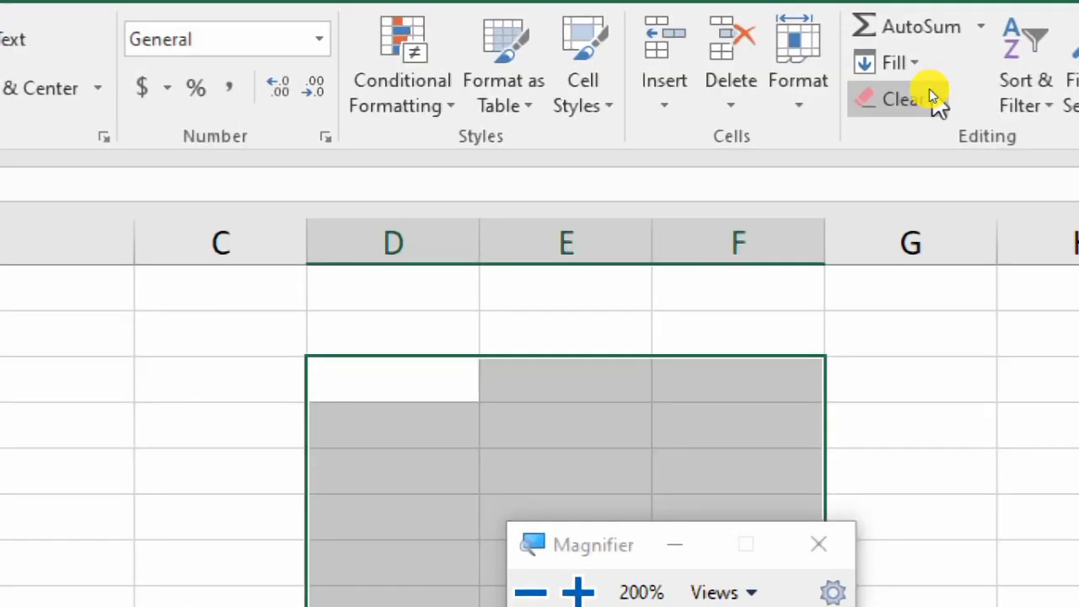
pyautogui.click(928, 92)
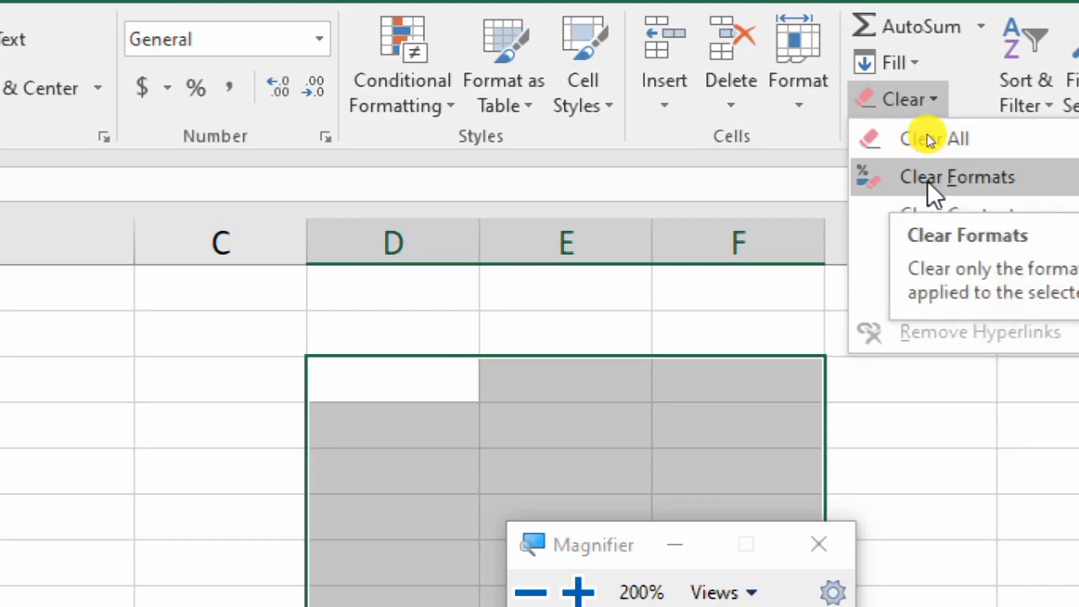
pyautogui.press('super+minus')
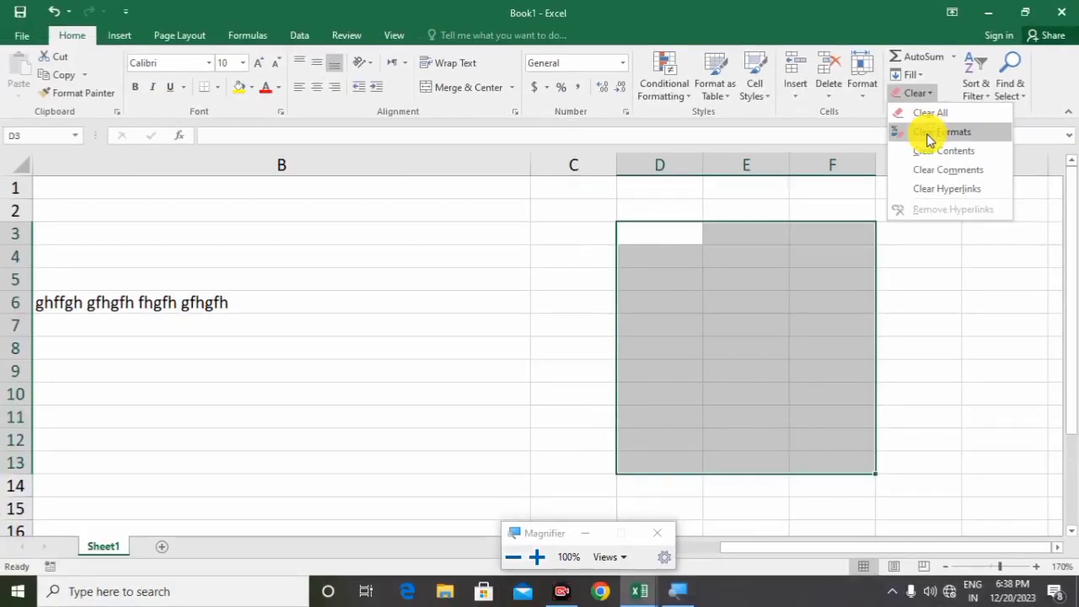
pyautogui.click(494, 234)
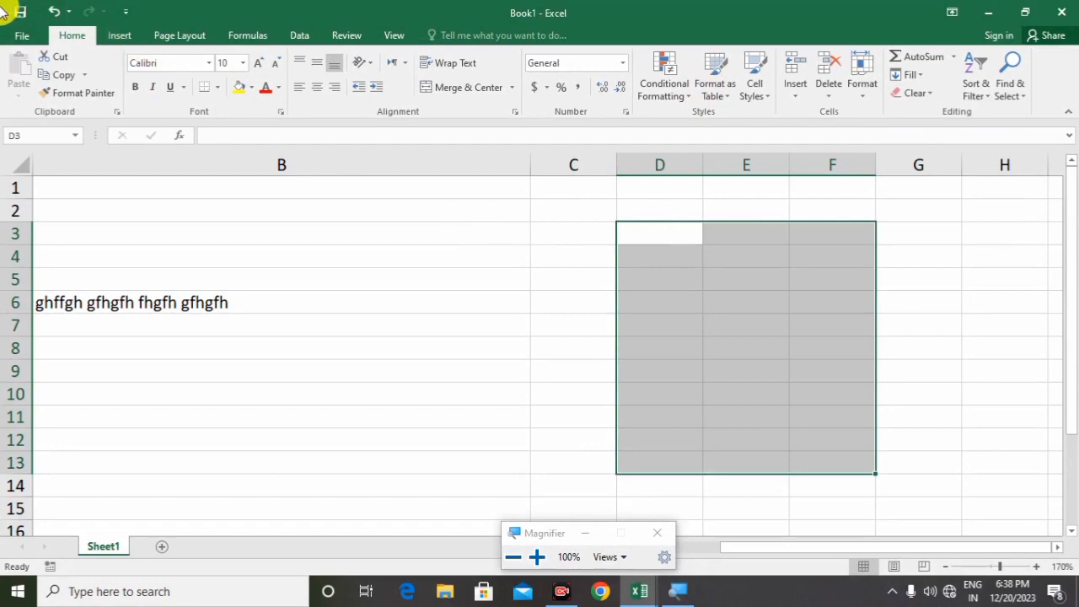
# Step: Open the recent workbook ADVANCE EXCEL FORMULA
pyautogui.click(3, 38)
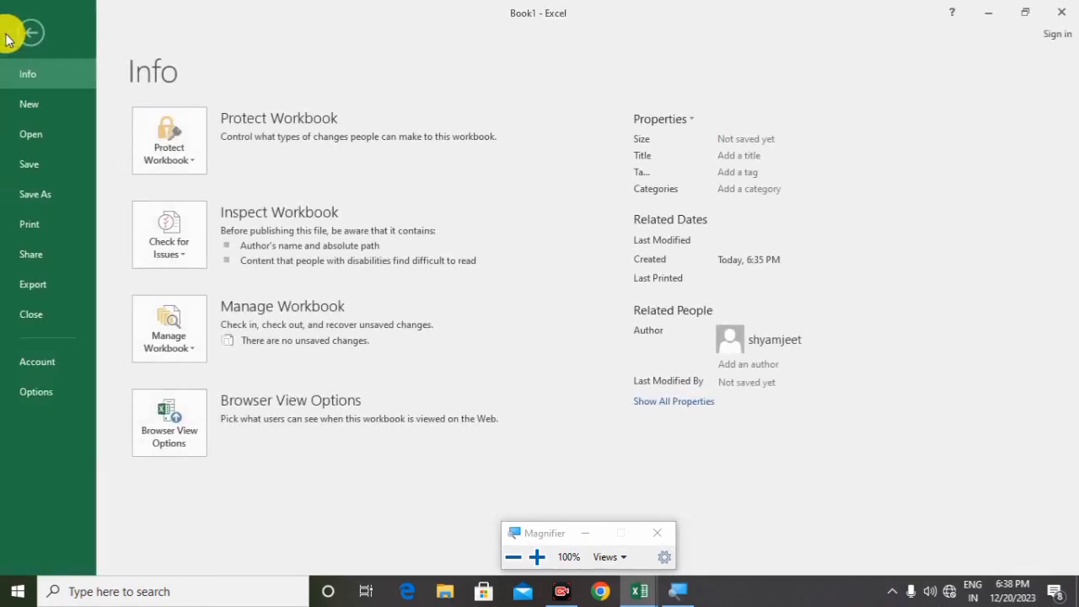
pyautogui.click(64, 127)
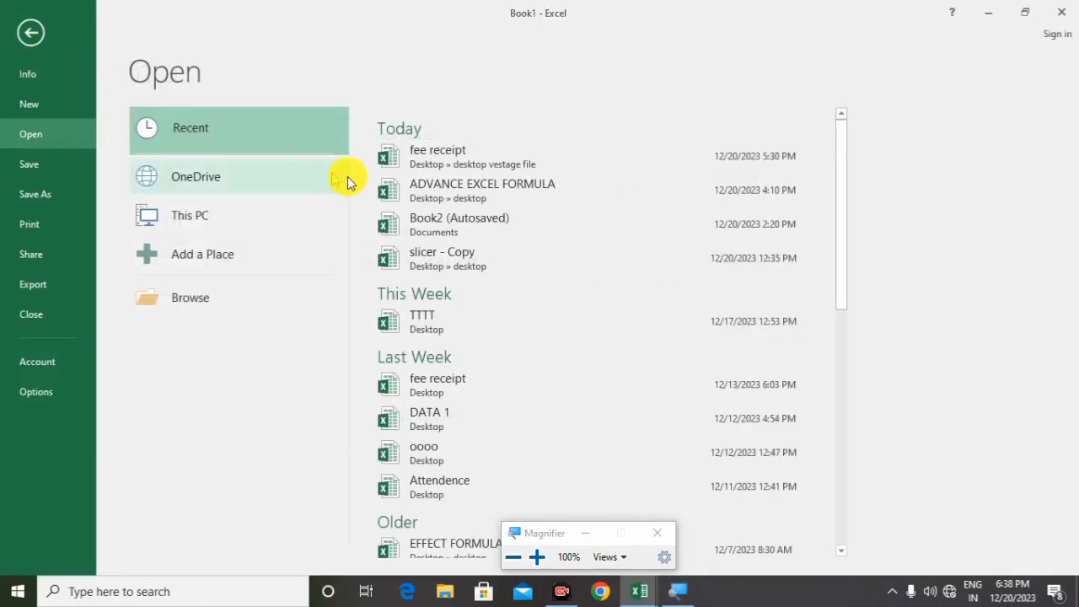
pyautogui.click(584, 194)
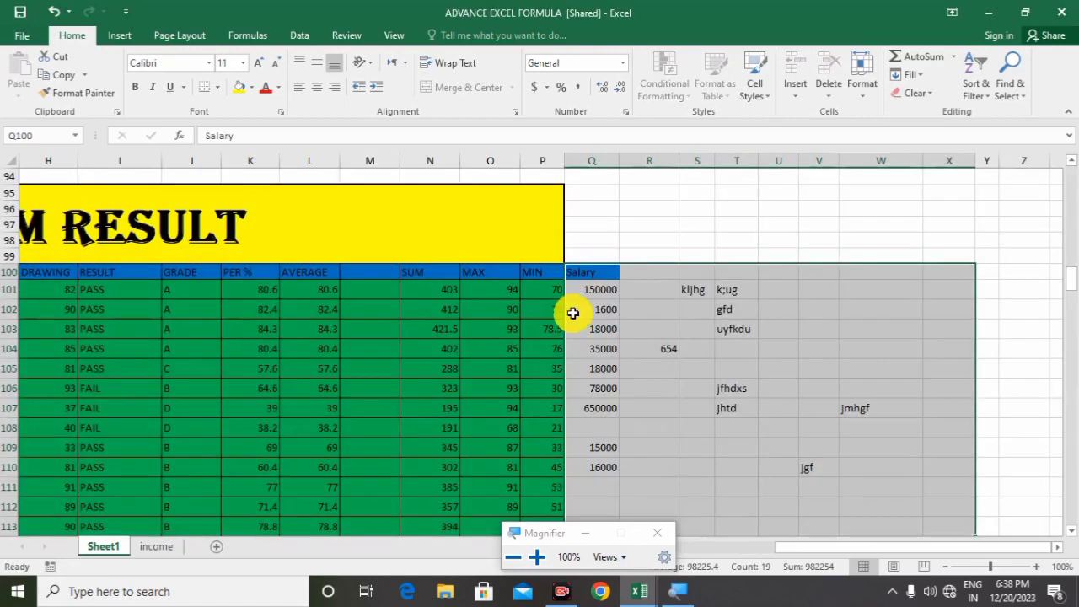
# Step: Remove only the formatting from range G101:L108 of the yearly exam result table with Clear Formats
pyautogui.moveTo(790, 545); pyautogui.dragTo(738, 542)
pyautogui.click(494, 327)
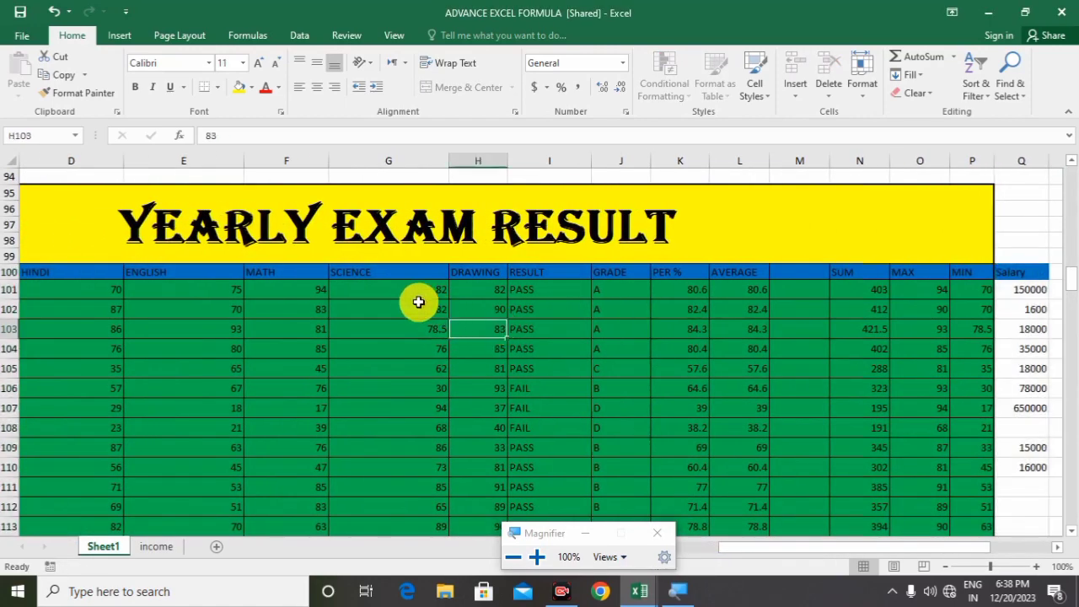
pyautogui.moveTo(397, 293); pyautogui.dragTo(758, 433)
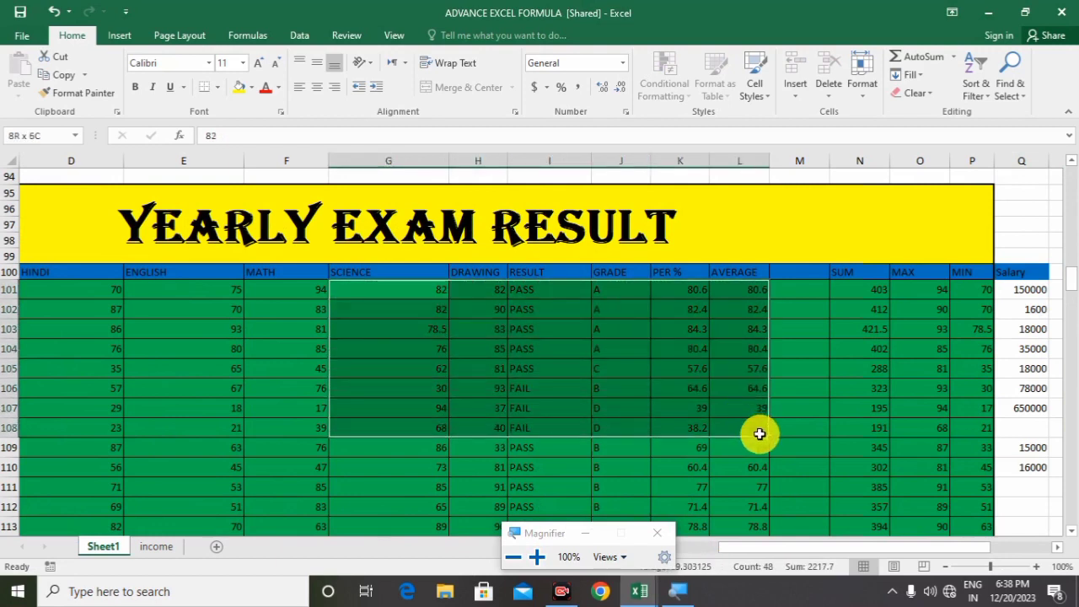
pyautogui.click(926, 95)
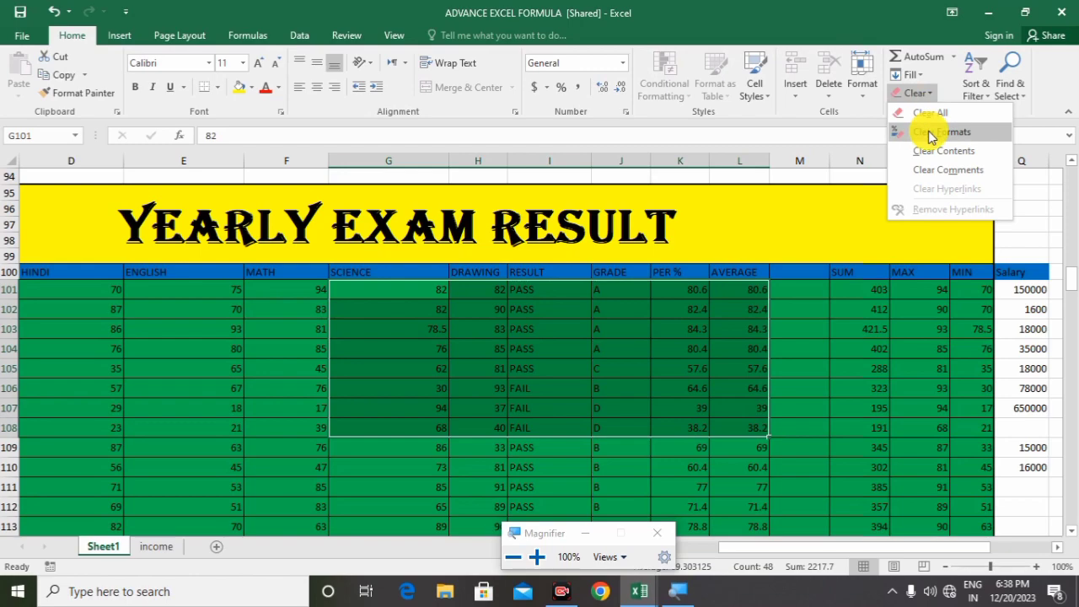
pyautogui.press('super+plus')
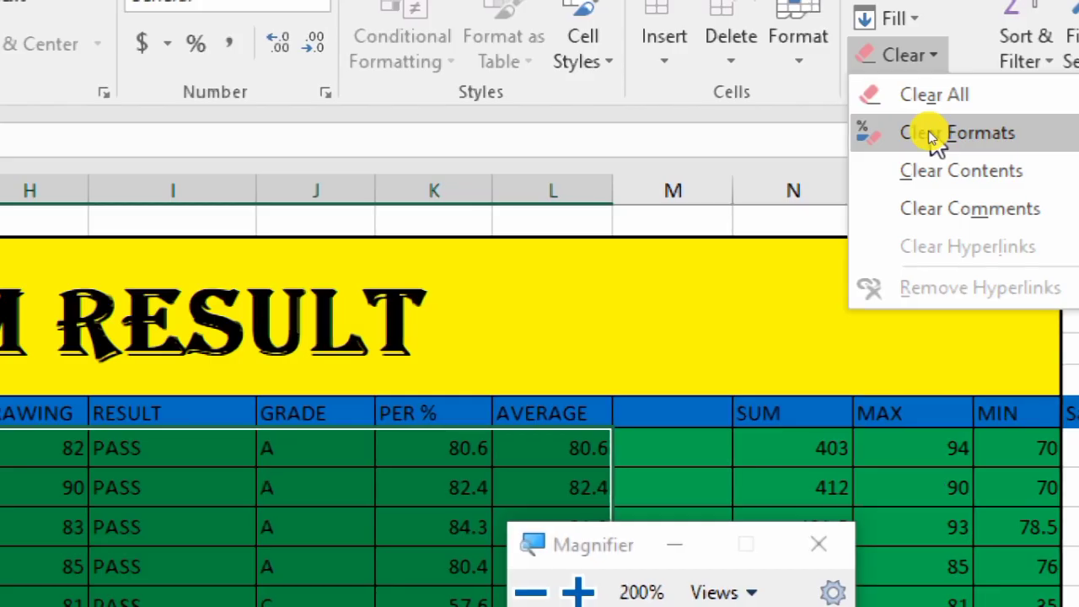
pyautogui.press('super+minus')
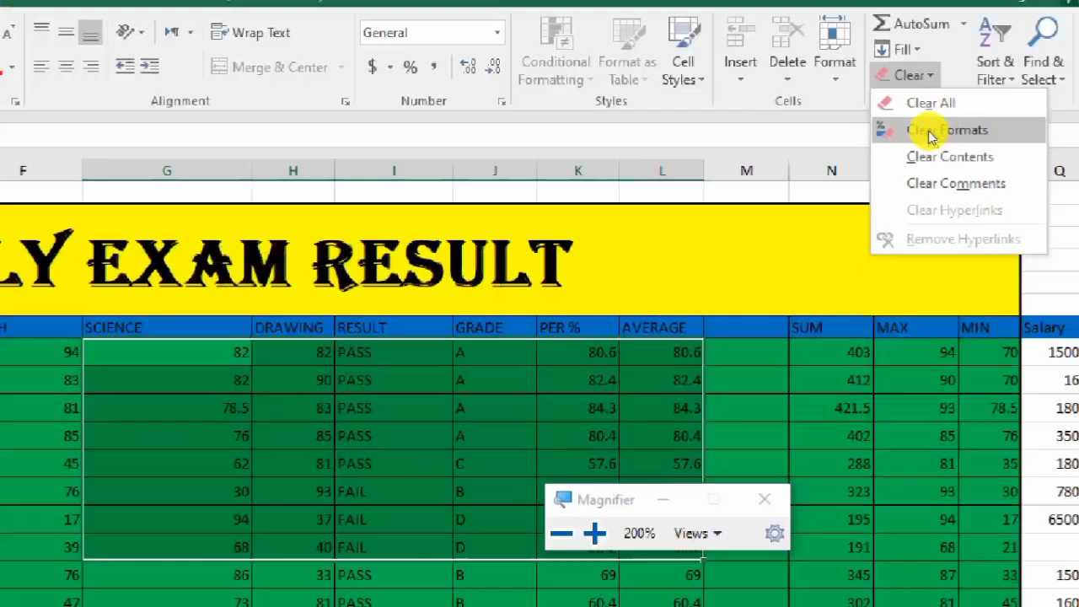
pyautogui.click(931, 133)
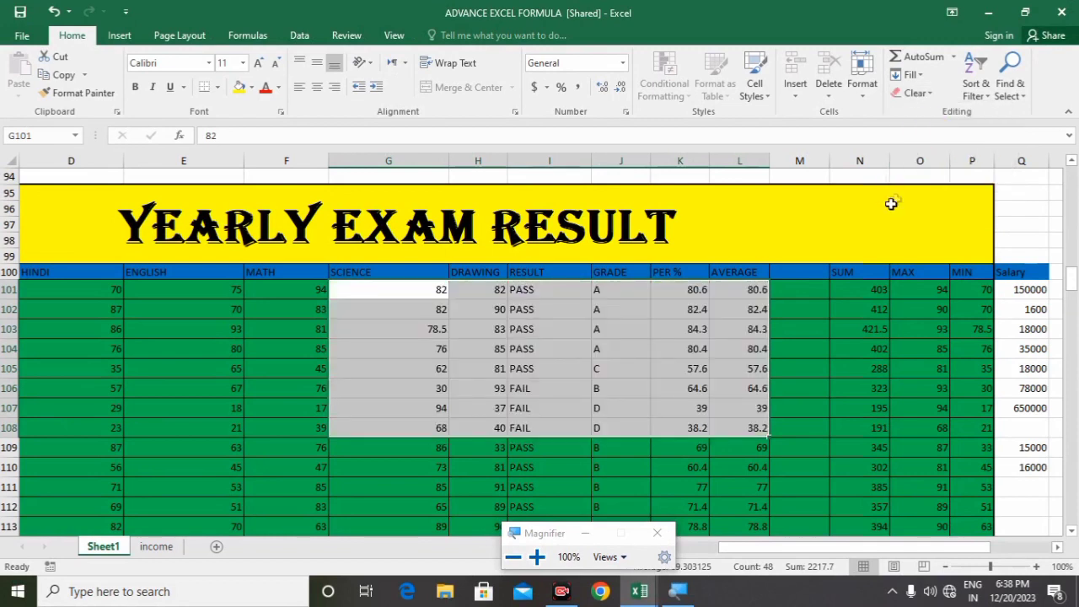
pyautogui.click(682, 349)
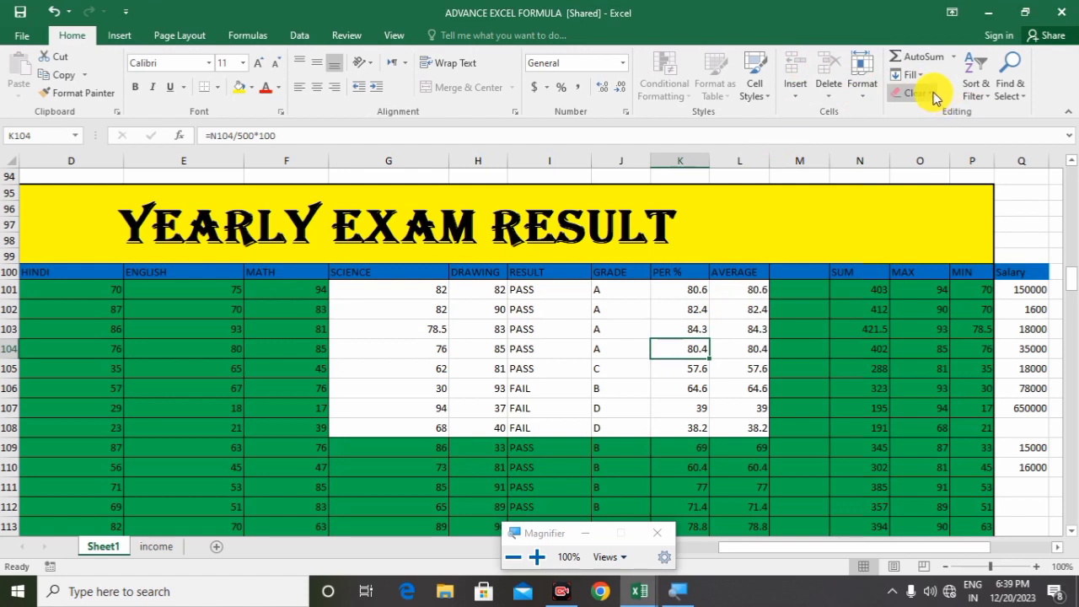
# Step: Delete only the marks in range D102:F110 with Clear Contents, keeping the cell formatting
pyautogui.click(934, 97)
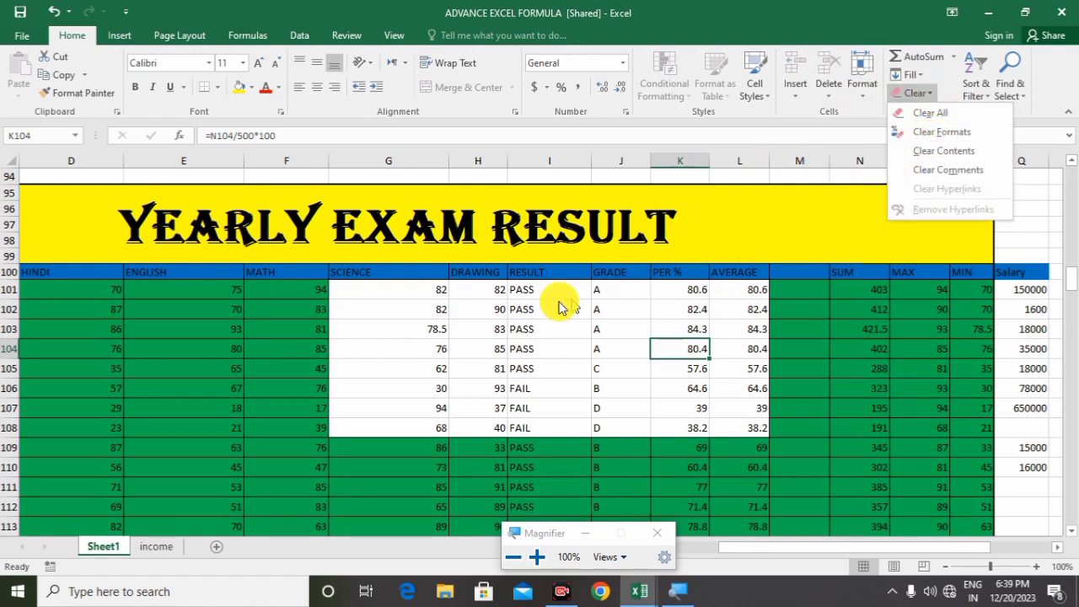
pyautogui.click(424, 319)
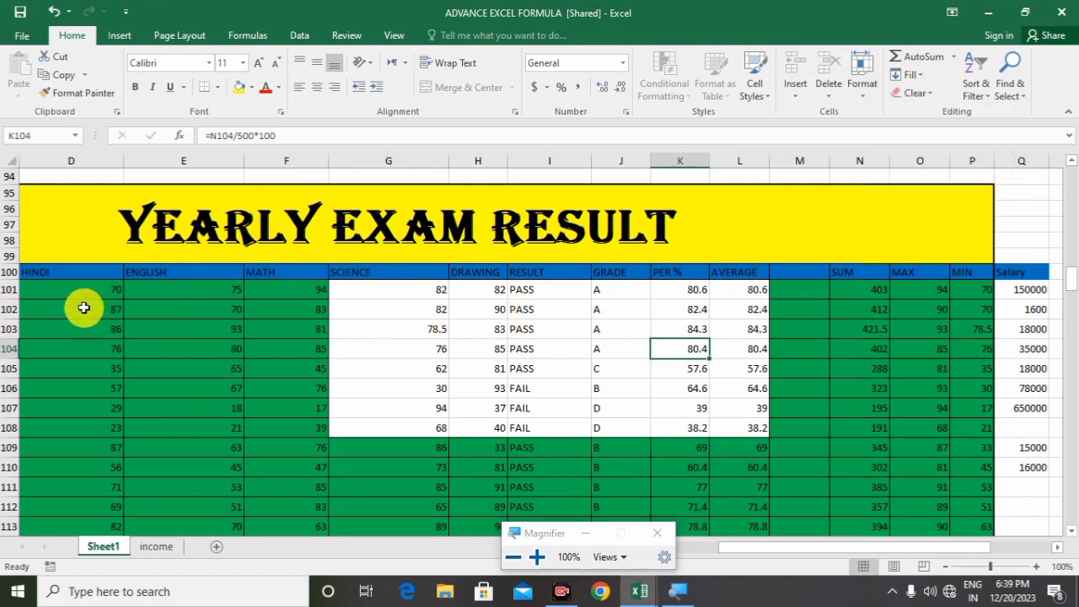
pyautogui.moveTo(84, 309); pyautogui.dragTo(263, 475)
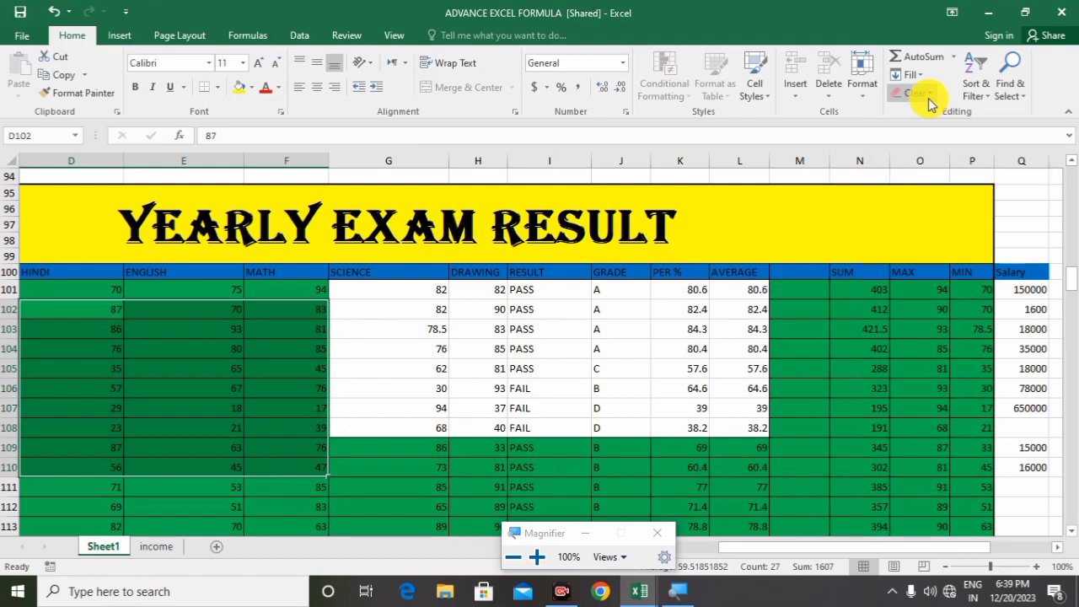
pyautogui.press('super+plus')
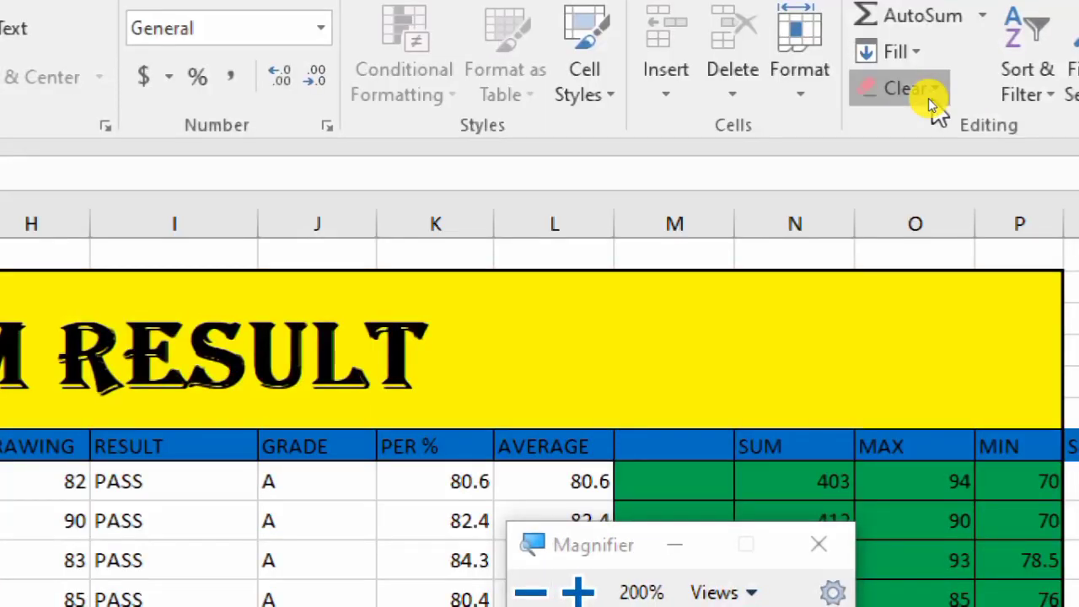
pyautogui.click(934, 101)
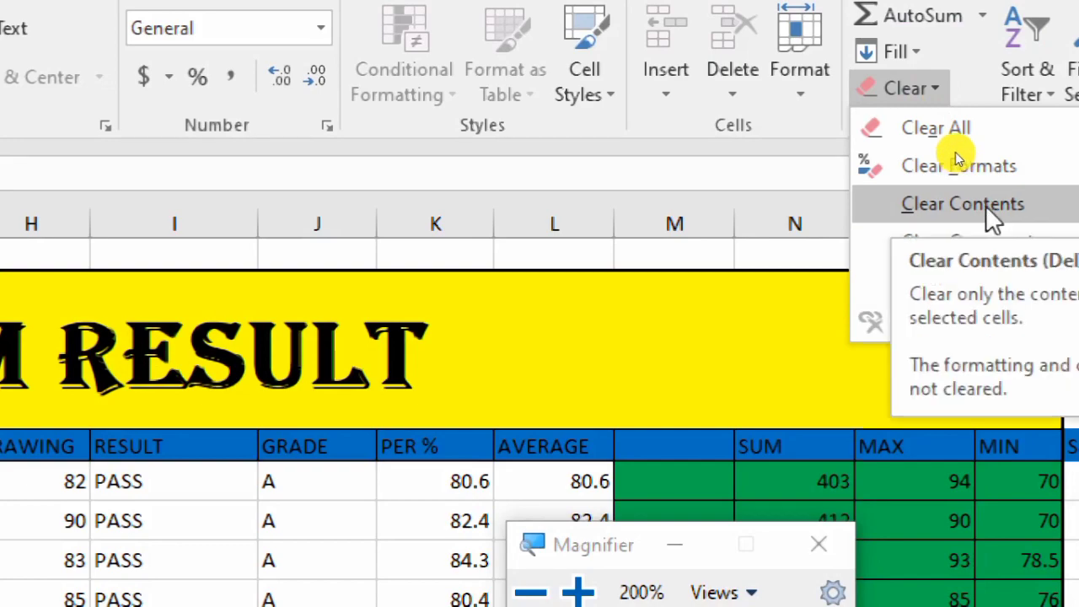
pyautogui.press('super+minus')
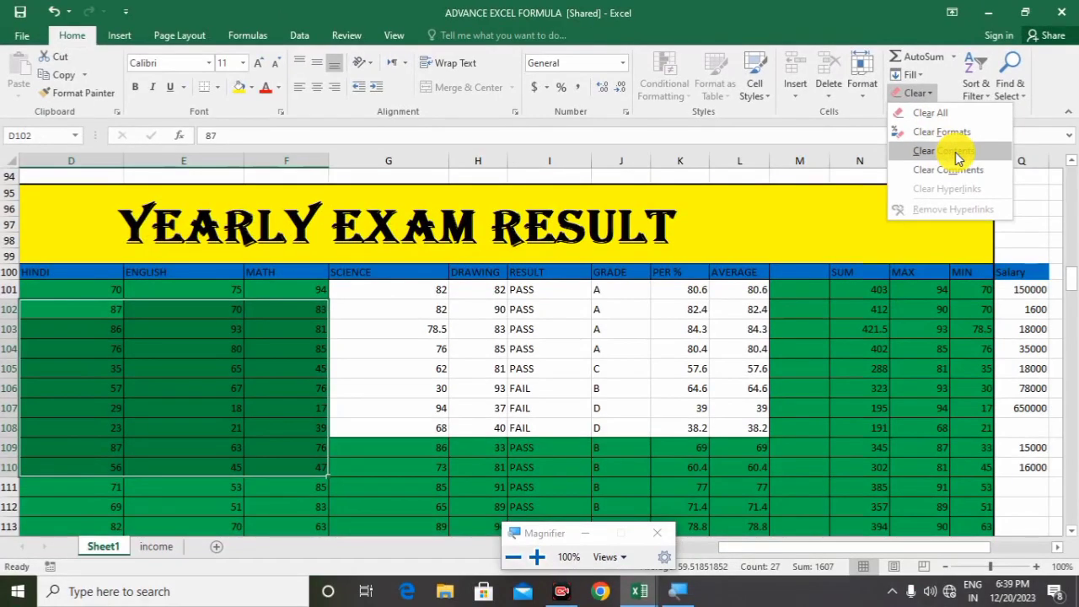
pyautogui.click(957, 154)
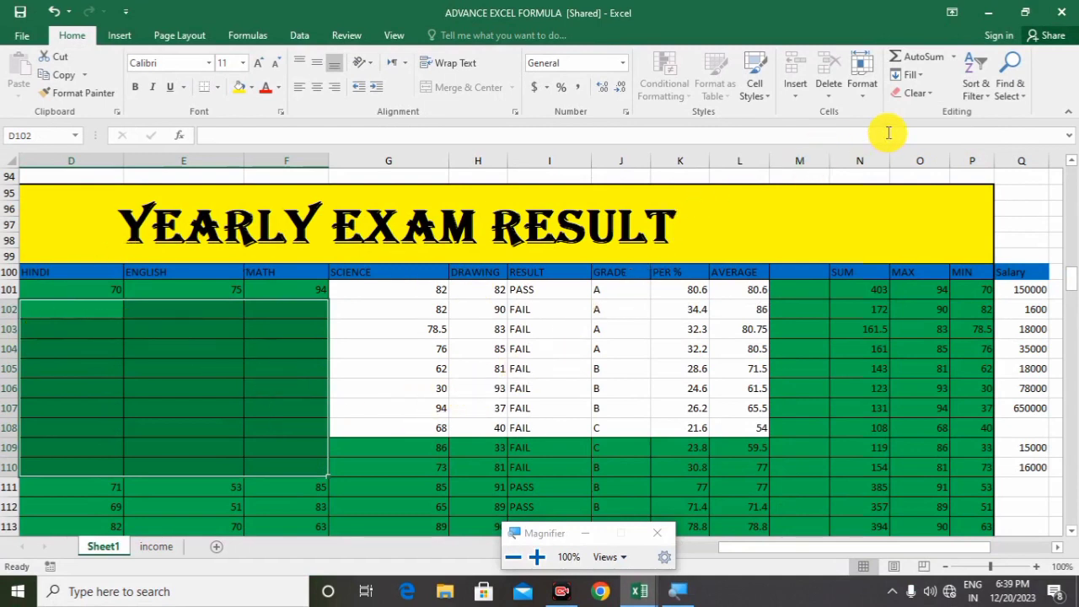
# Step: Insert comments without added text on cells F124, F115 and E120 in the table below the exam results
pyautogui.click(918, 94)
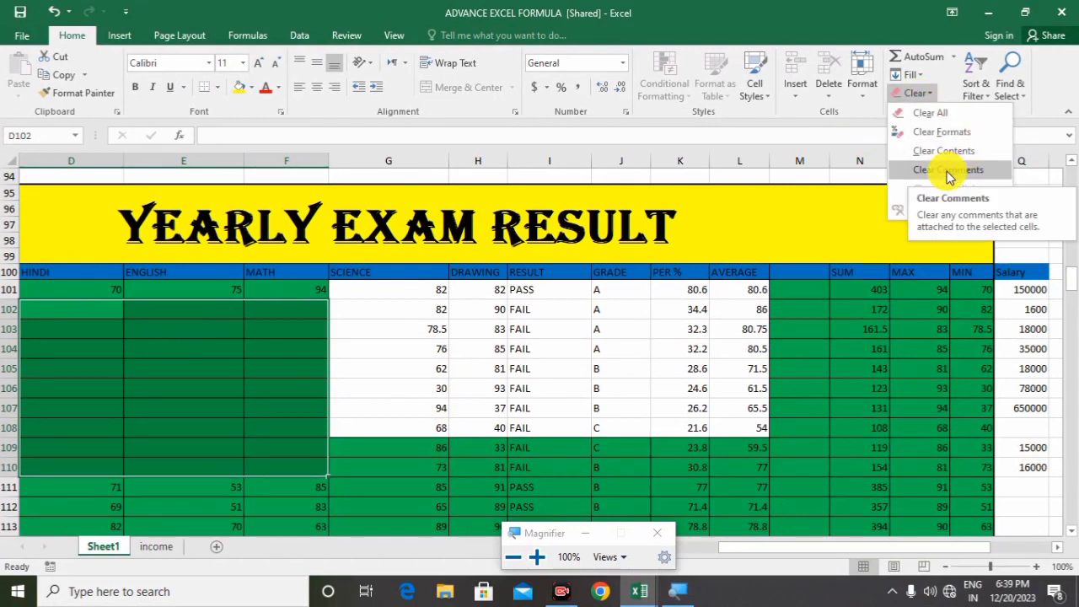
pyautogui.click(783, 385)
pyautogui.scroll(-3, 441, 411)
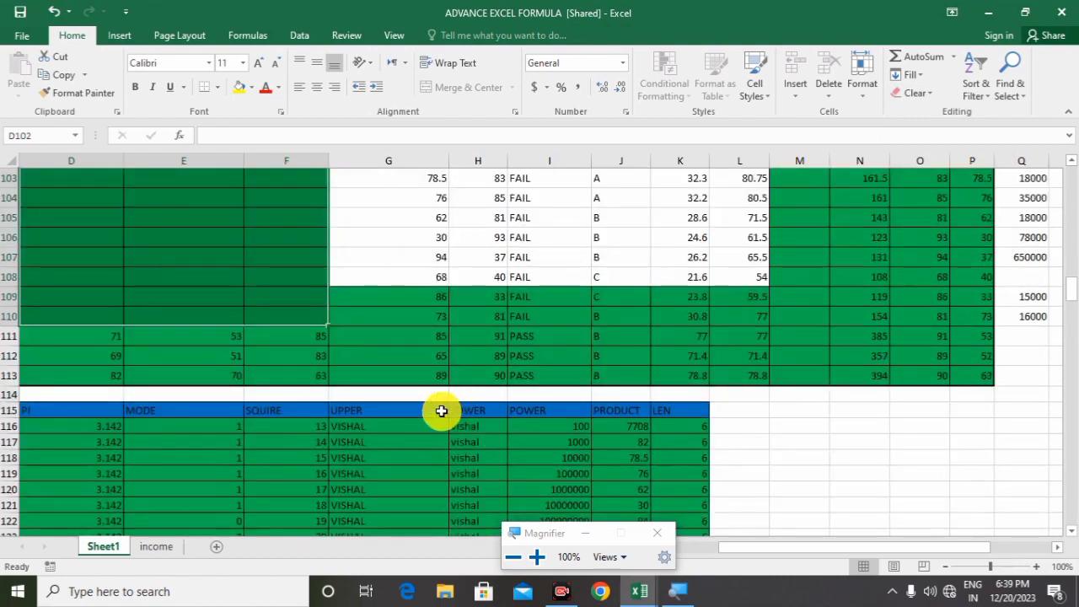
pyautogui.scroll(-2, 329, 447)
pyautogui.click(318, 433)
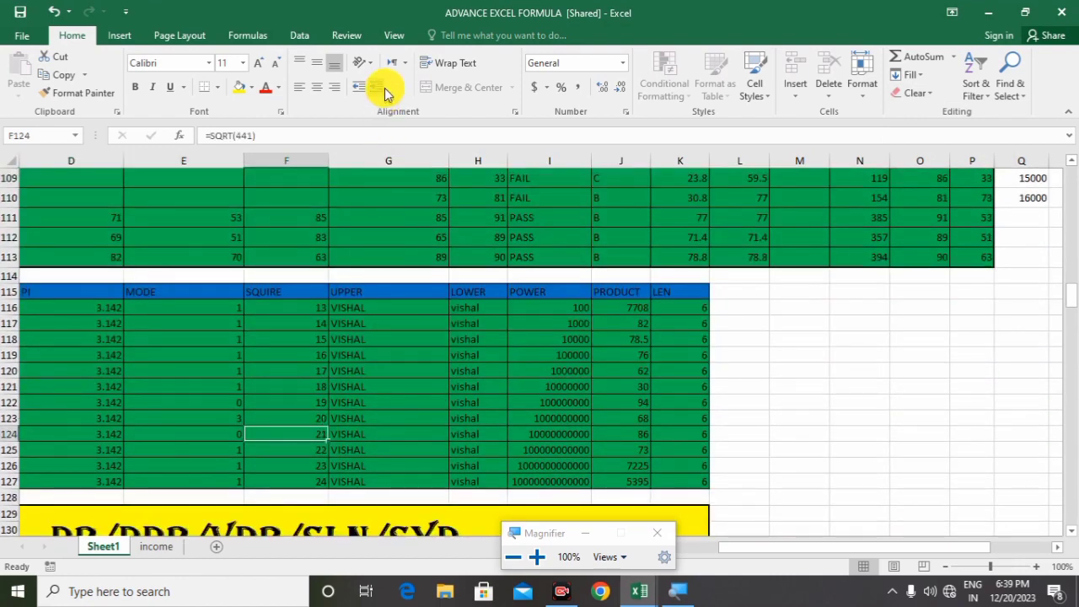
pyautogui.click(391, 36)
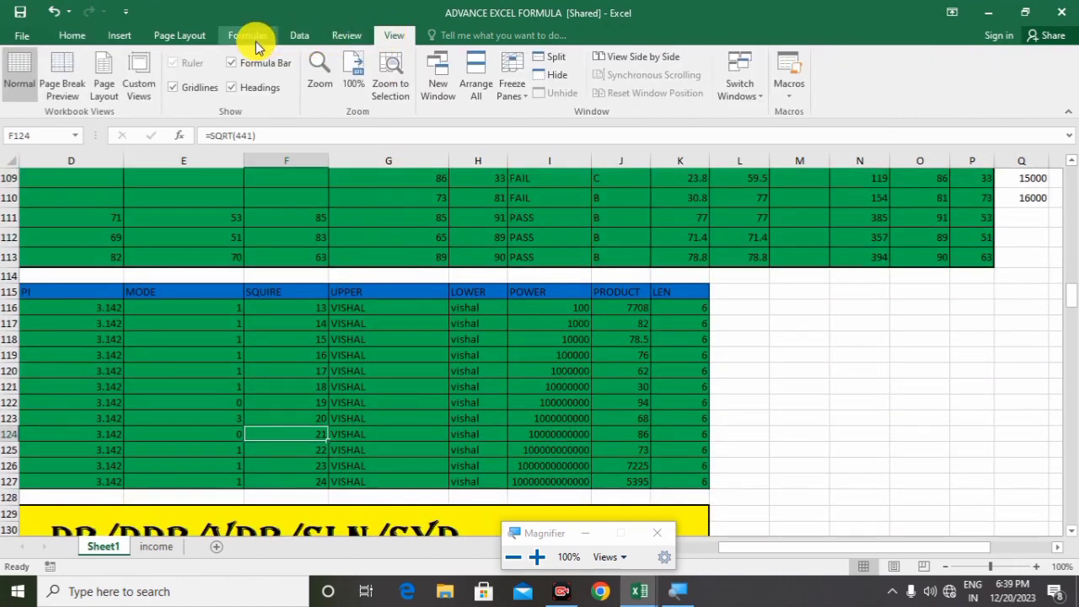
pyautogui.click(344, 35)
pyautogui.click(202, 75)
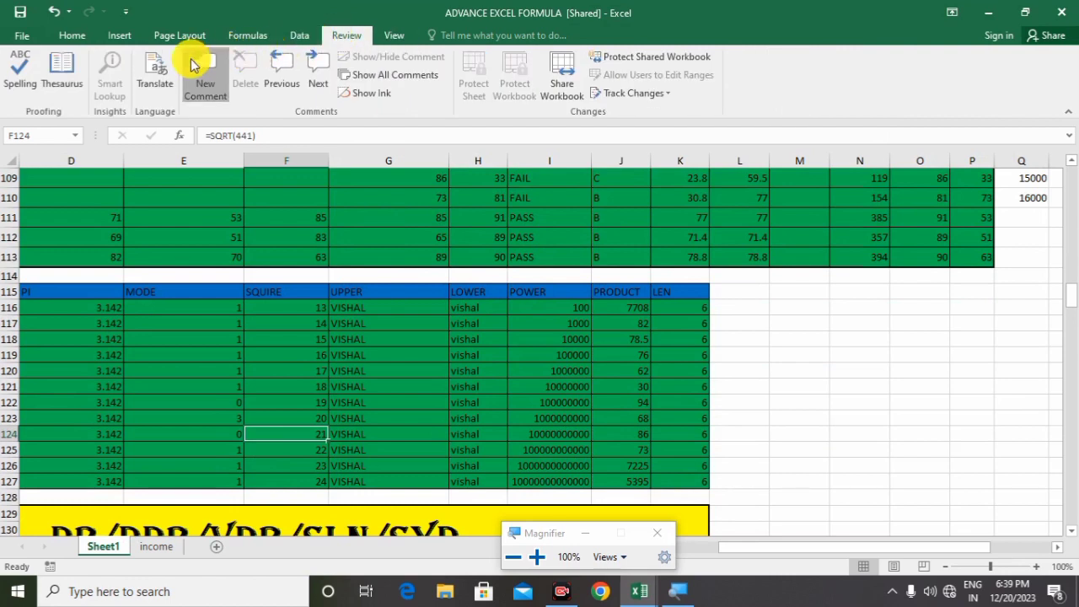
pyautogui.click(287, 293)
pyautogui.click(202, 72)
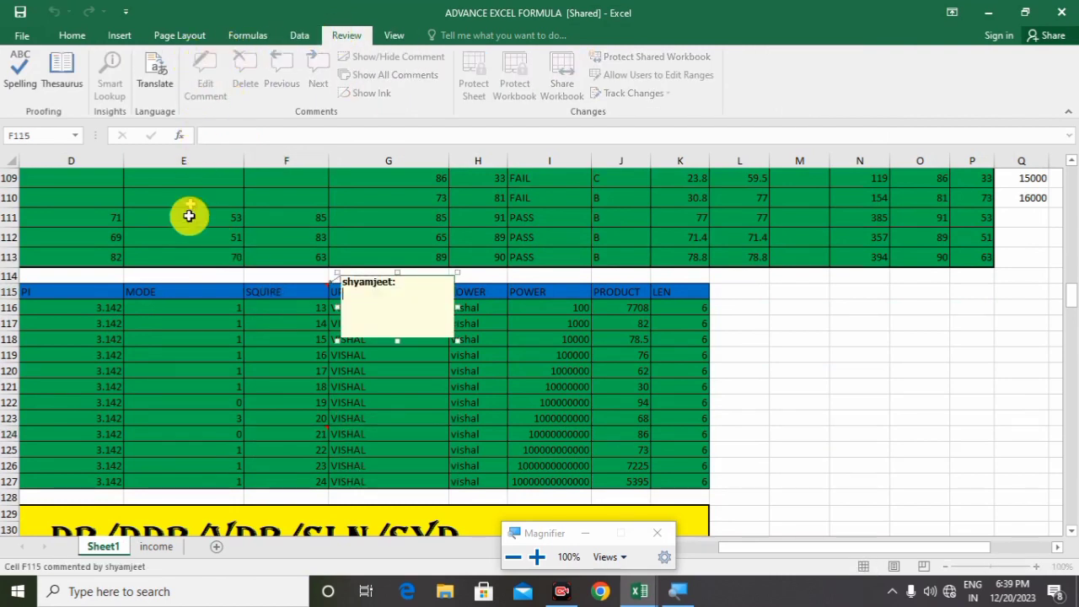
pyautogui.click(154, 370)
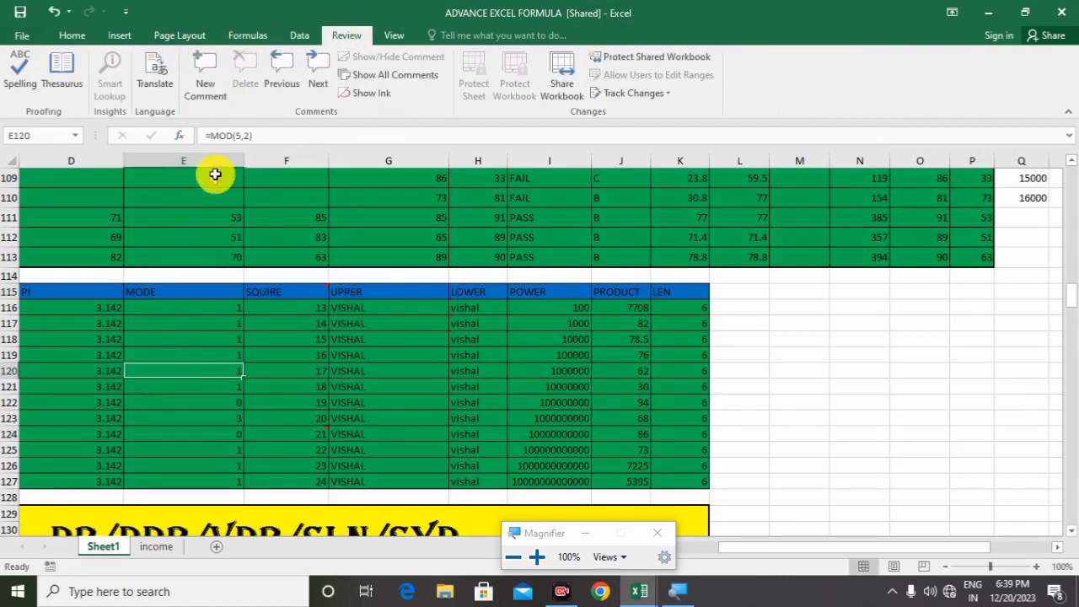
pyautogui.click(204, 74)
pyautogui.click(427, 338)
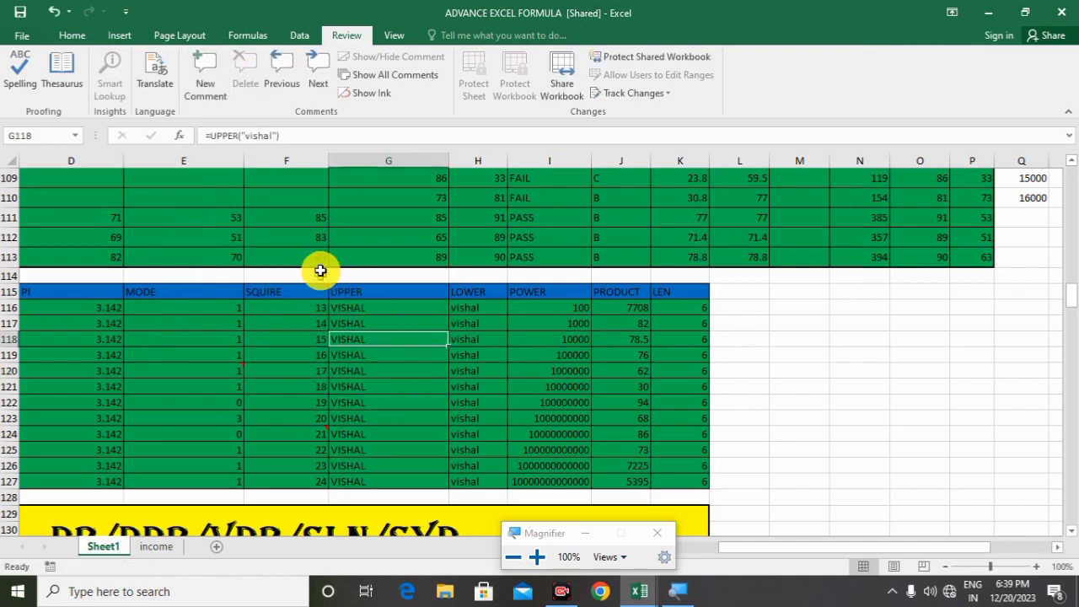
# Step: Show all comments on the sheet and remove the ones in range E115:H127 with Clear Comments
pyautogui.click(365, 80)
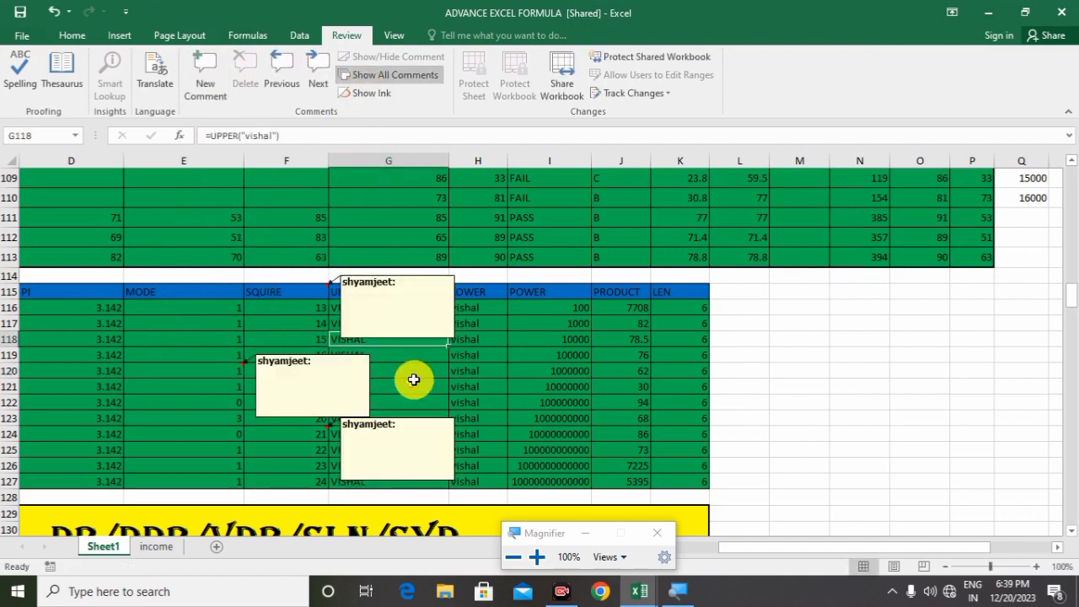
pyautogui.click(493, 386)
pyautogui.moveTo(173, 296); pyautogui.dragTo(484, 480)
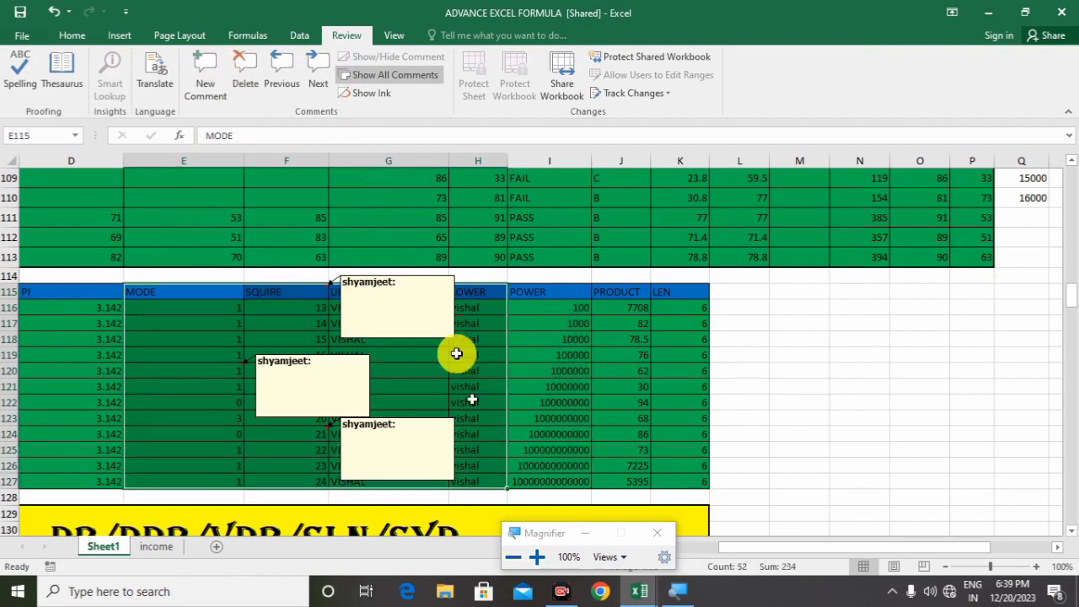
pyautogui.click(69, 37)
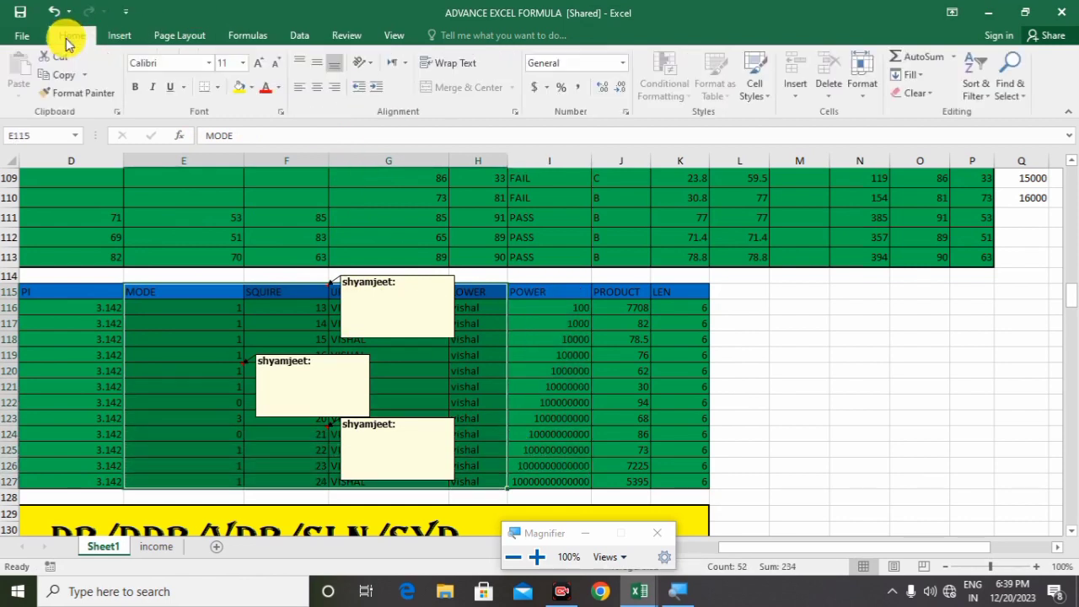
pyautogui.click(917, 93)
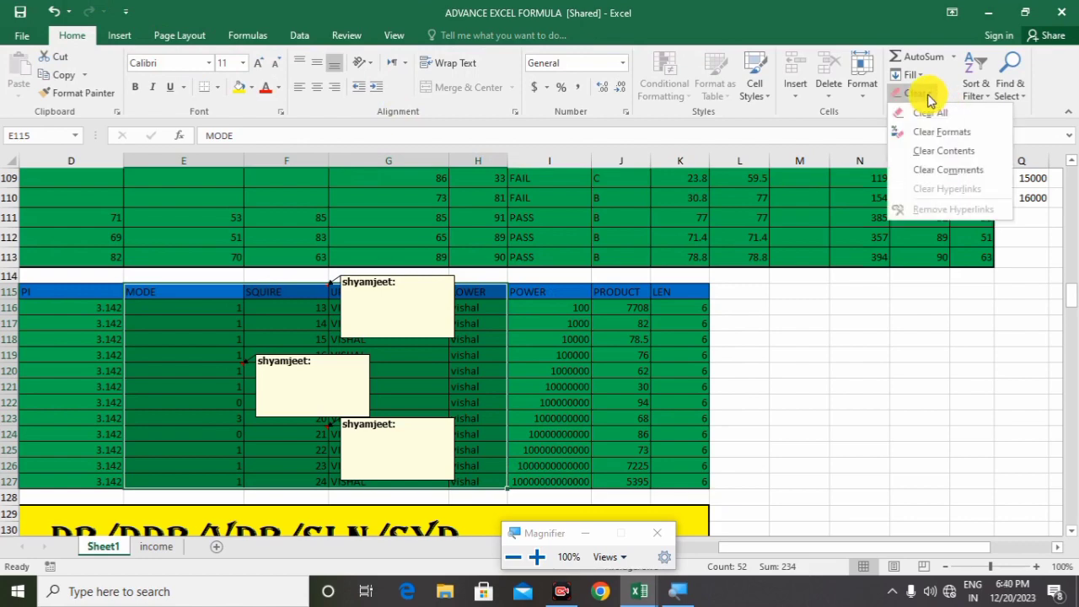
pyautogui.press('super+plus')
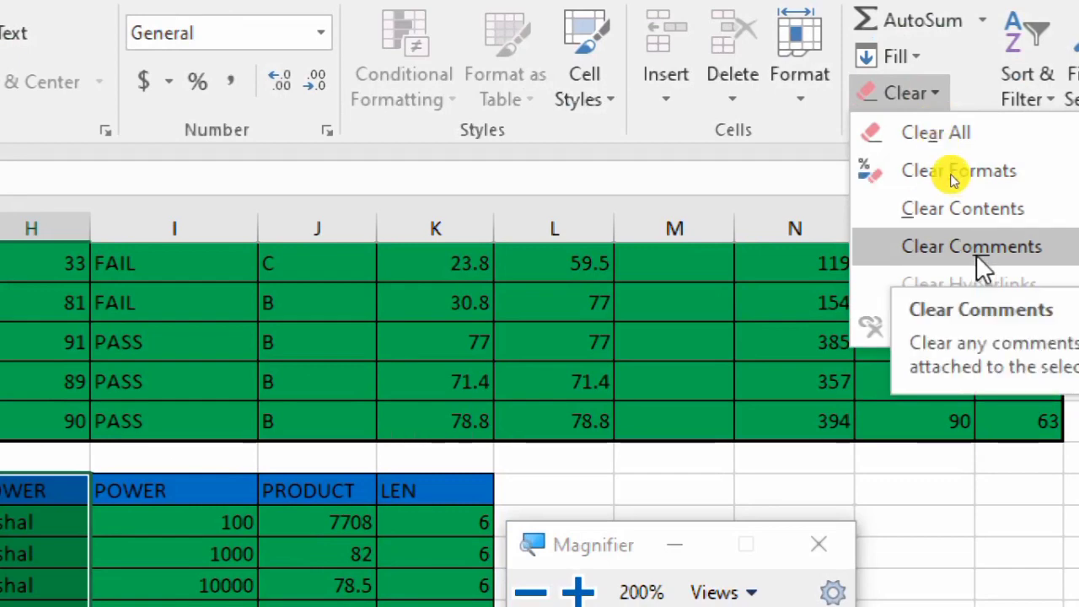
pyautogui.press('super+minus')
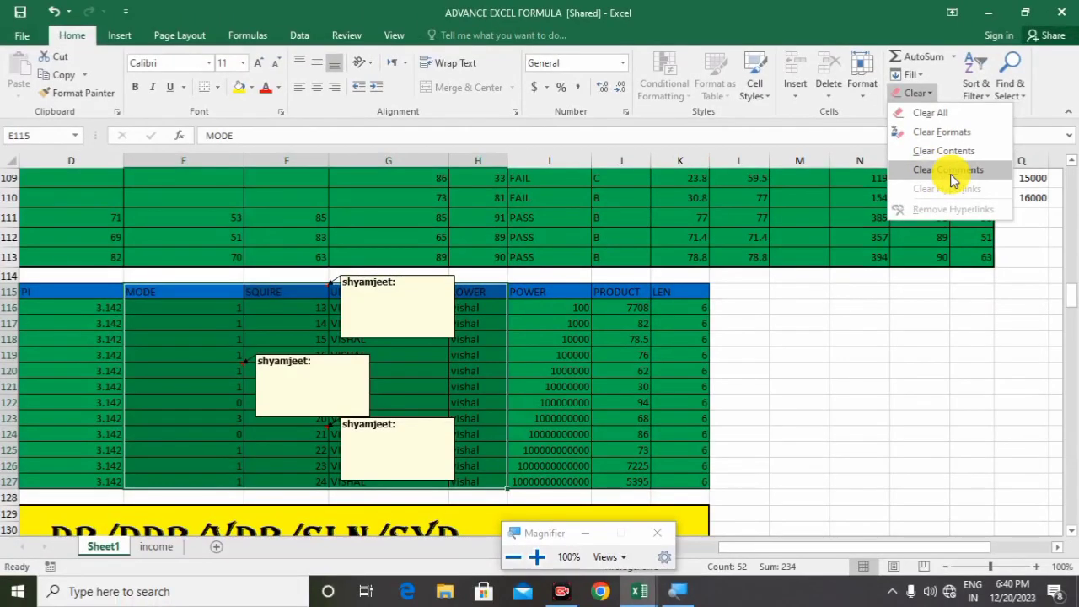
pyautogui.click(952, 176)
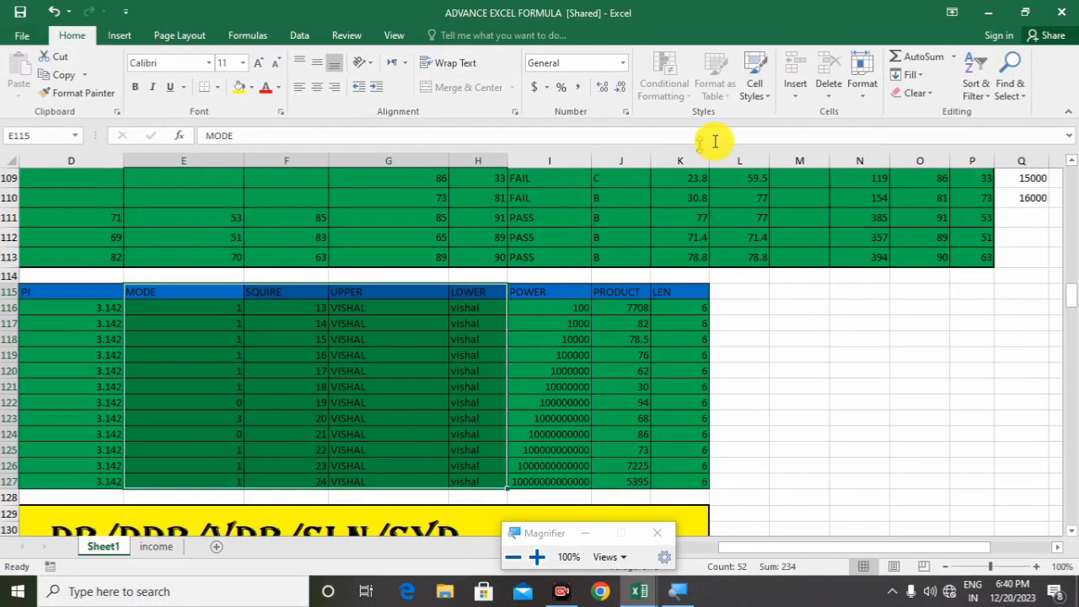
# Step: Examine the Clear Hyperlinks and Remove Hyperlinks options against the table cells that contain no links
pyautogui.click(916, 96)
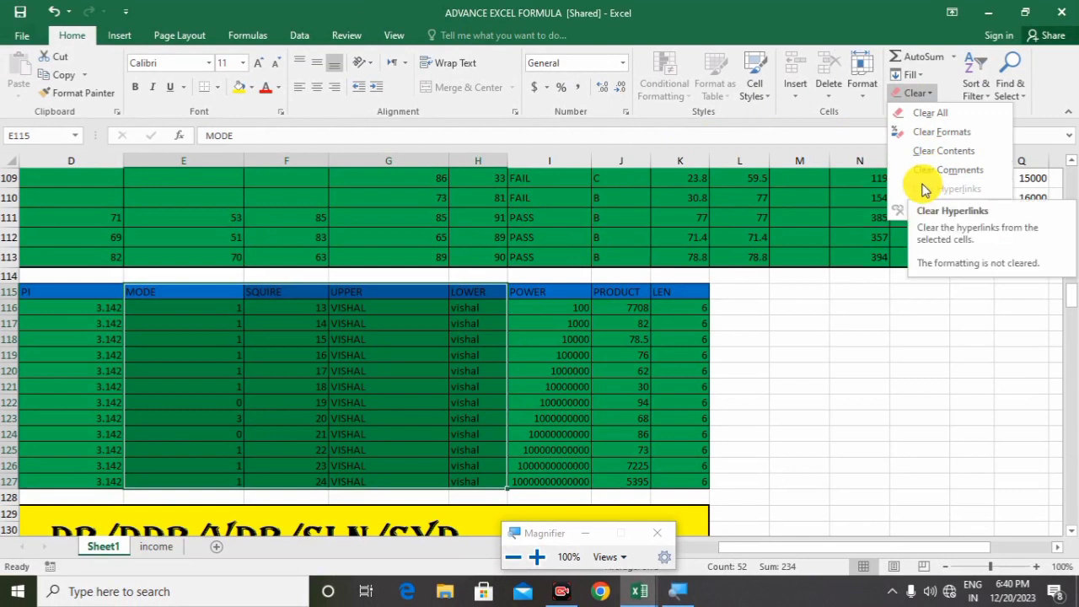
pyautogui.click(563, 356)
pyautogui.click(740, 340)
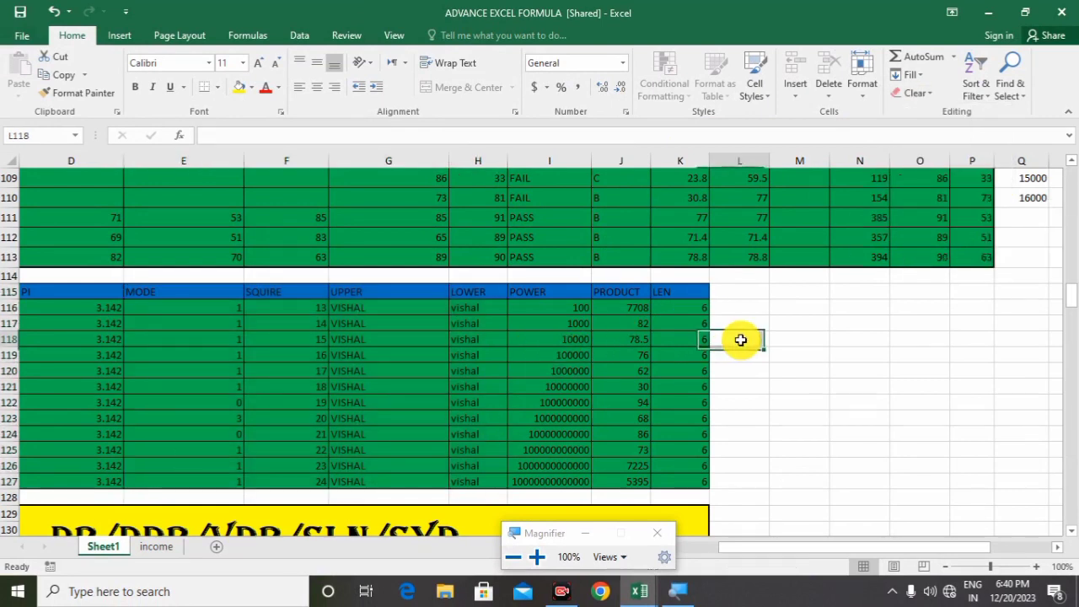
pyautogui.click(602, 340)
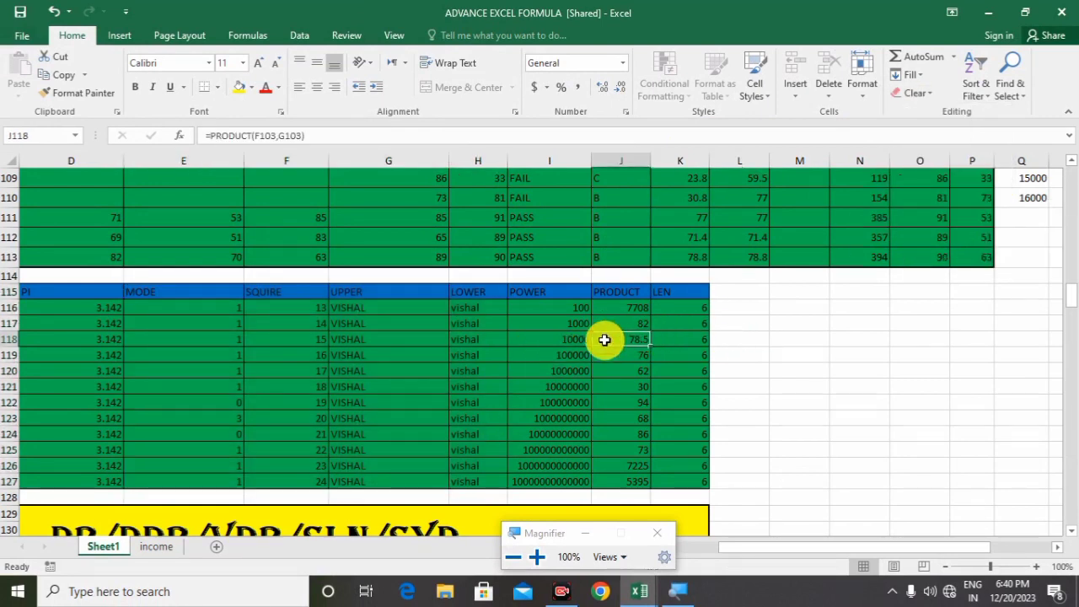
pyautogui.scroll(4, 193, 229)
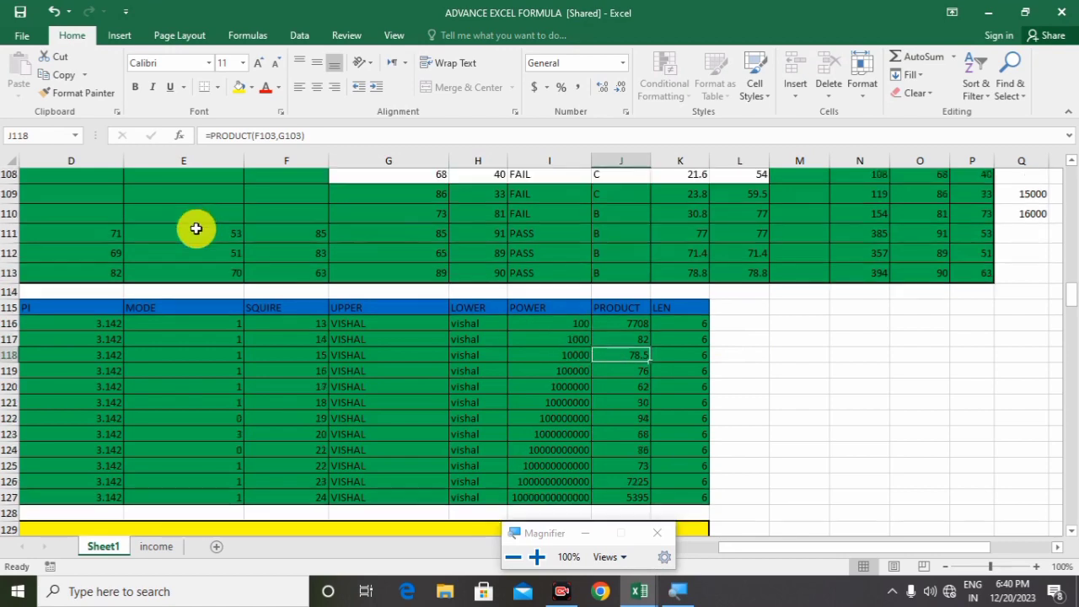
pyautogui.scroll(-4, 244, 340)
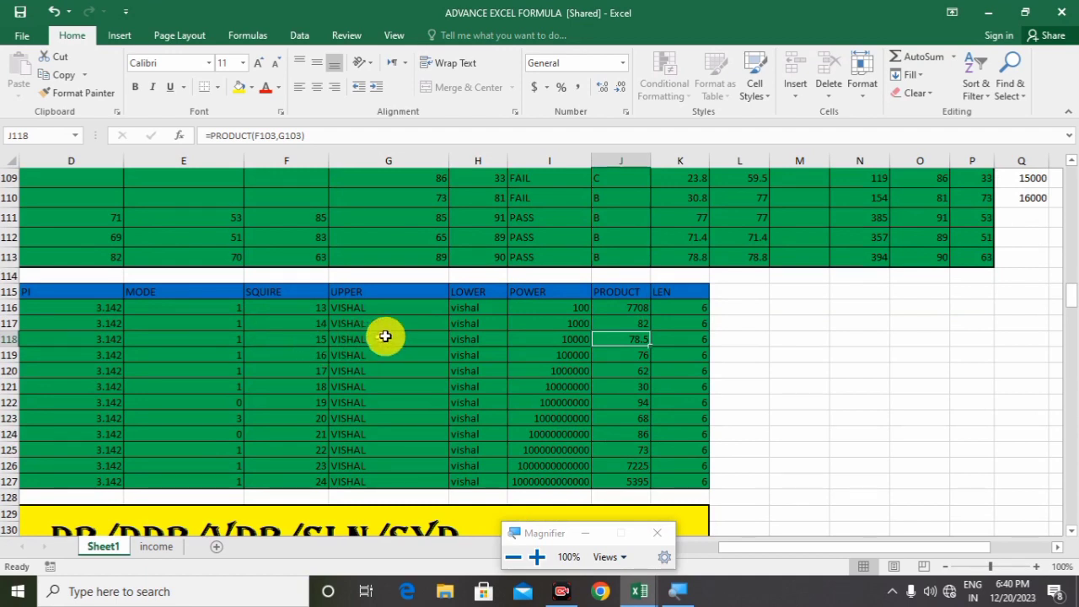
pyautogui.click(917, 92)
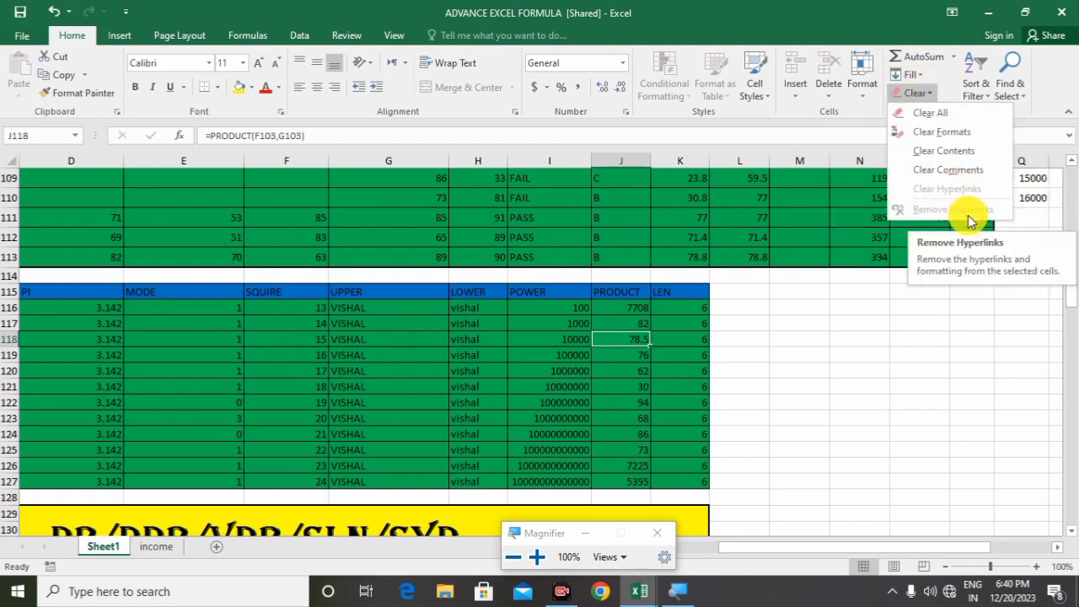
pyautogui.click(456, 318)
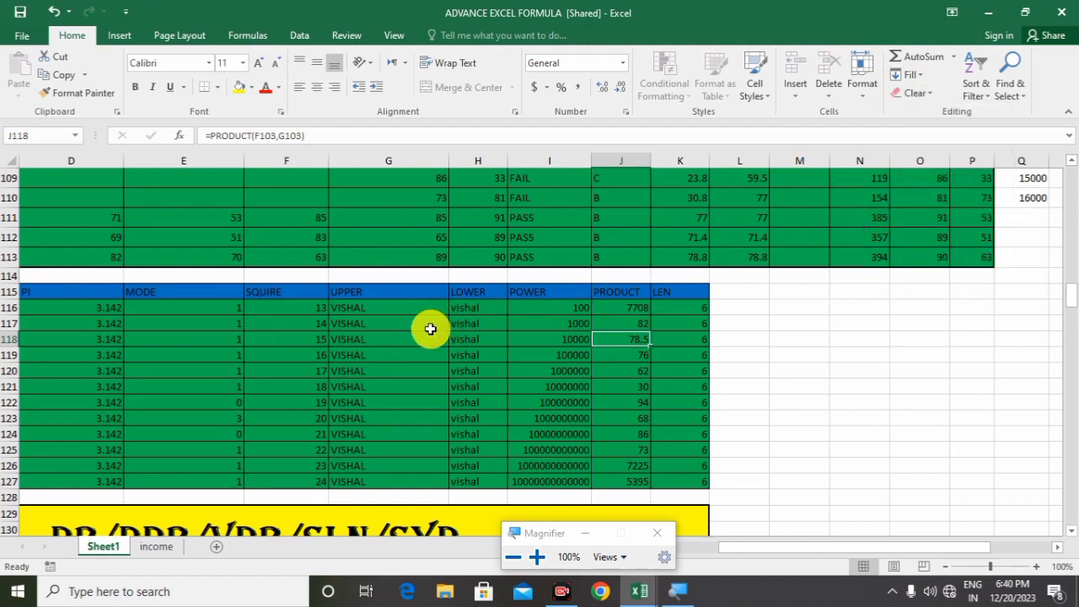
pyautogui.click(362, 320)
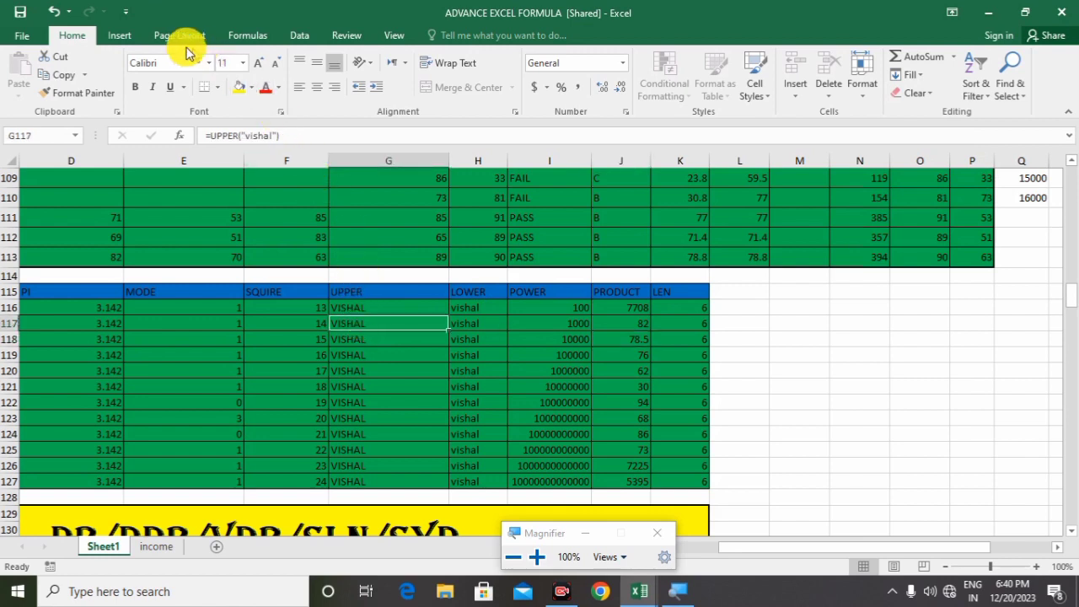
pyautogui.click(119, 35)
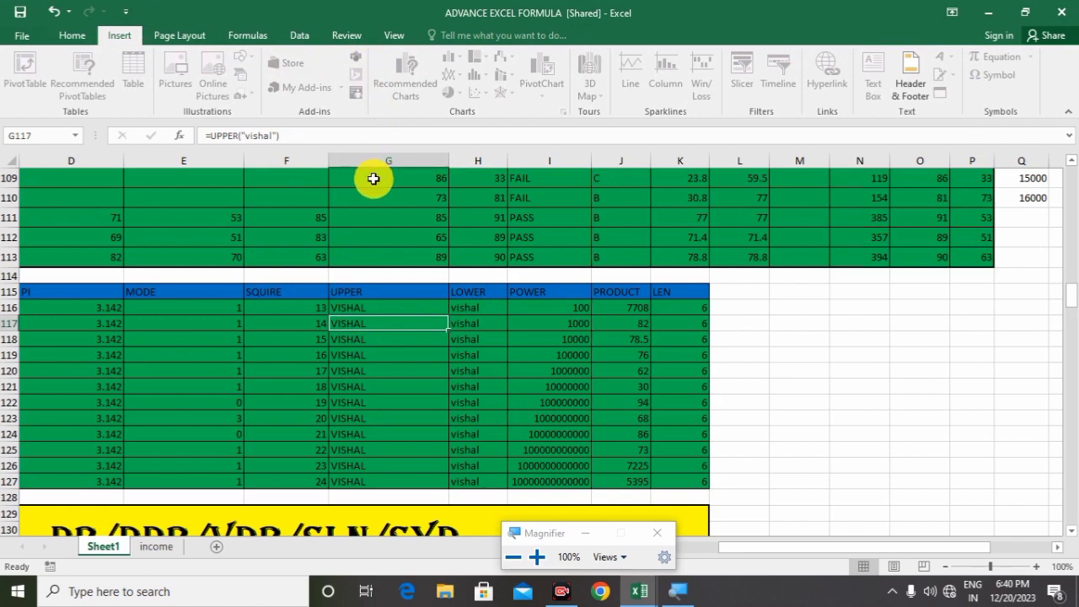
pyautogui.click(533, 247)
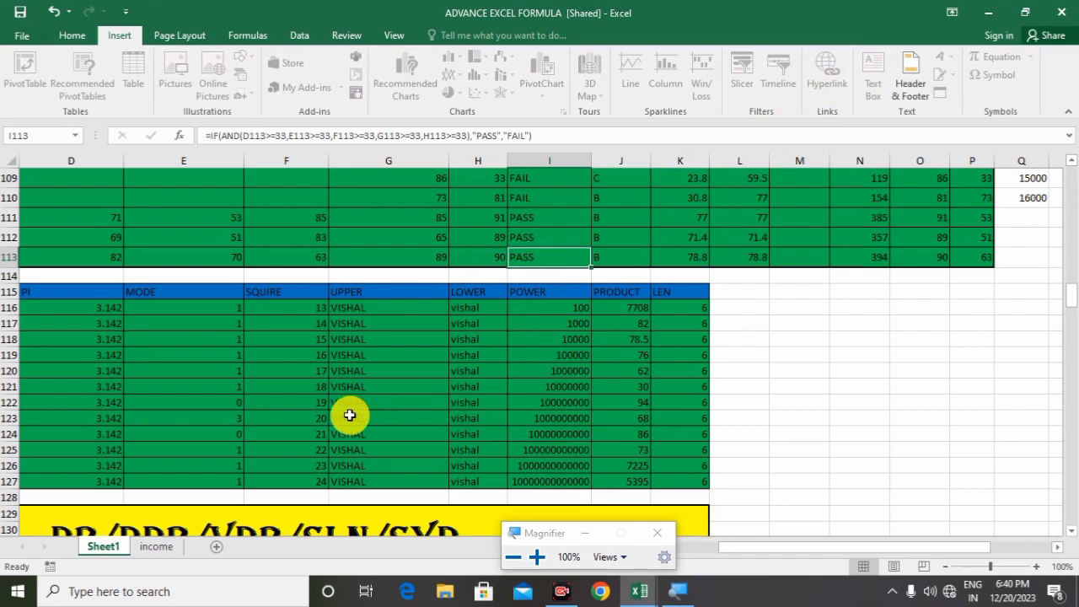
# Step: Create a new blank workbook and enter the text fhj in cell I6
pyautogui.hotkey('ctrl', 'n')
pyautogui.click(455, 239)
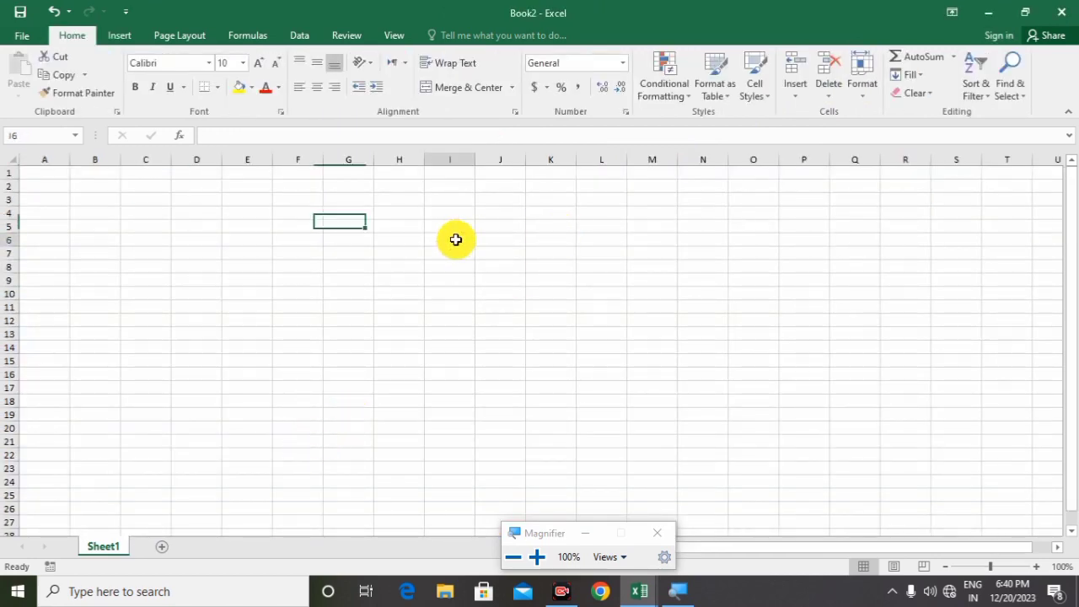
pyautogui.write('fhj')
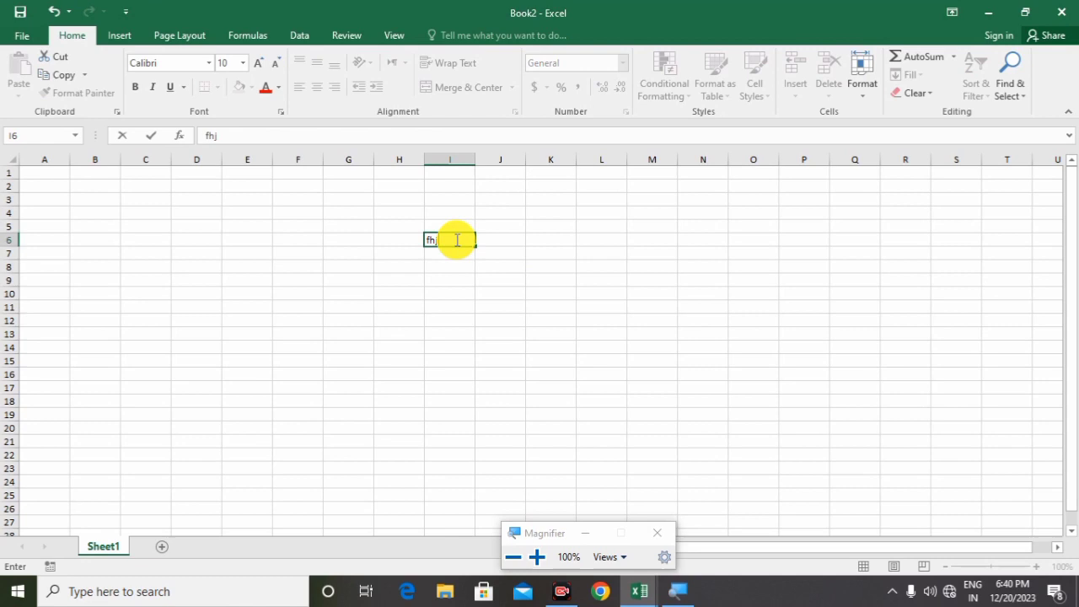
pyautogui.click(511, 278)
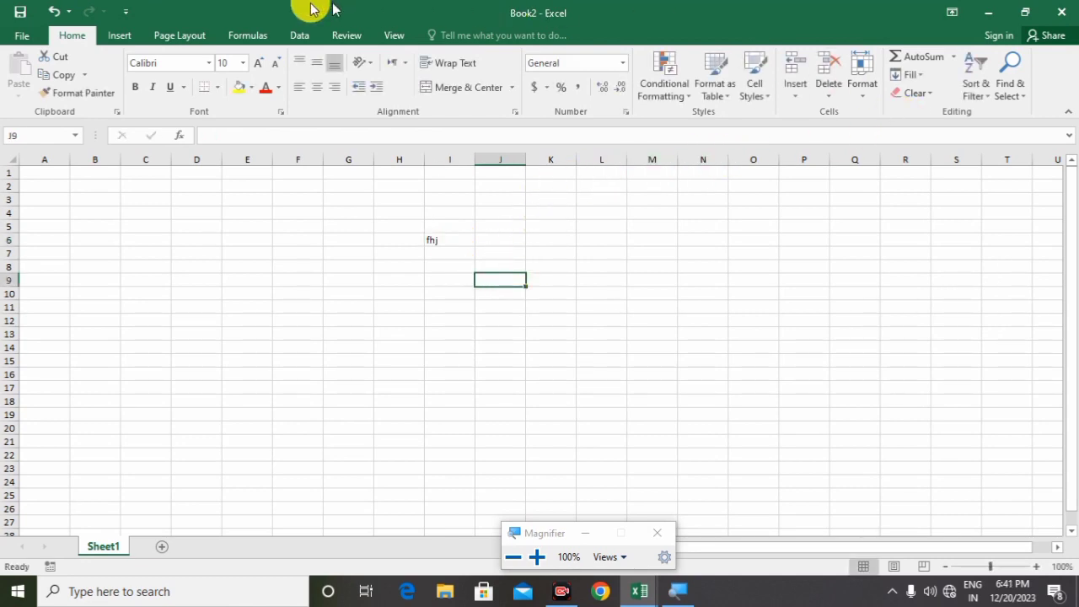
pyautogui.click(116, 38)
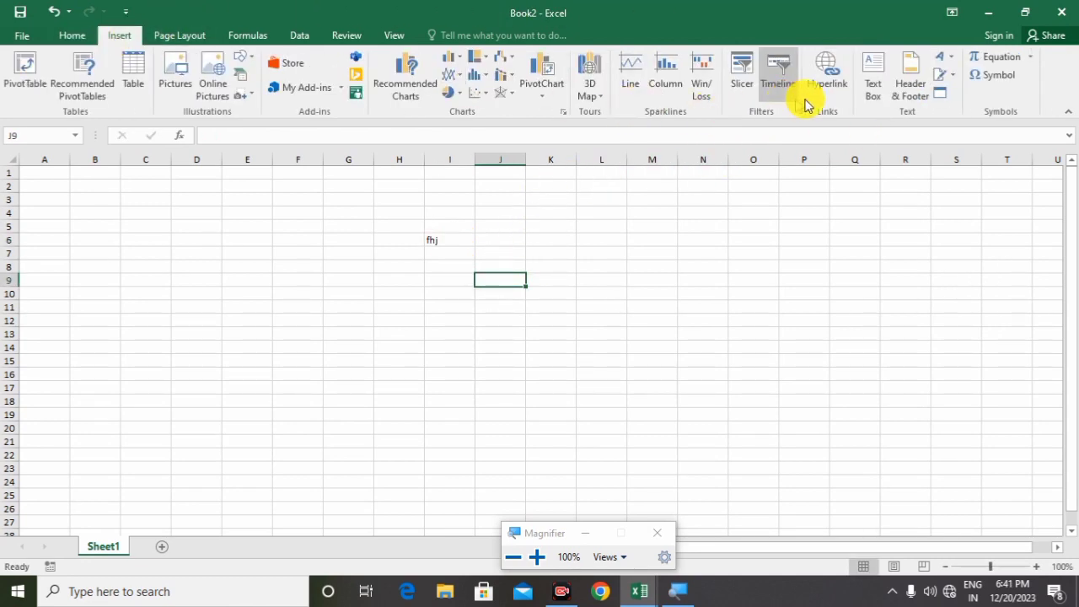
pyautogui.click(832, 81)
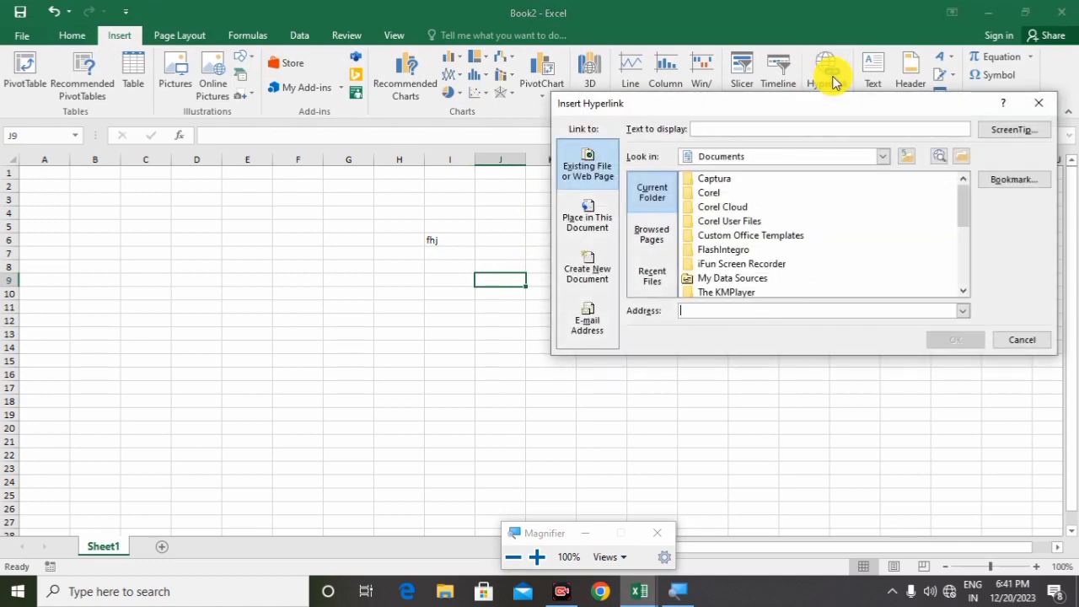
pyautogui.click(964, 291)
pyautogui.click(964, 291)
pyautogui.click(963, 291)
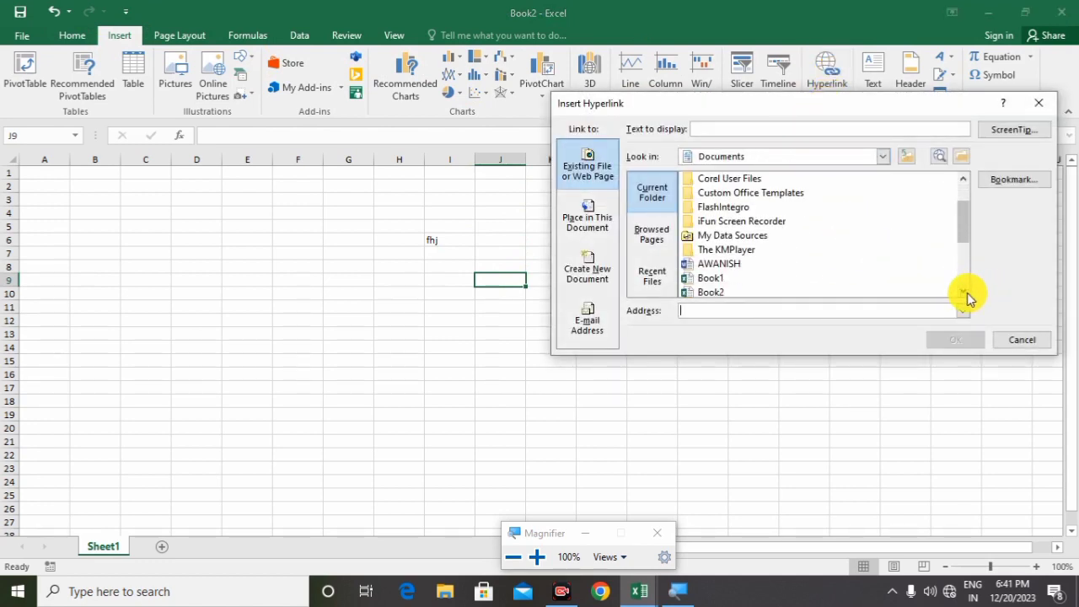
pyautogui.click(963, 291)
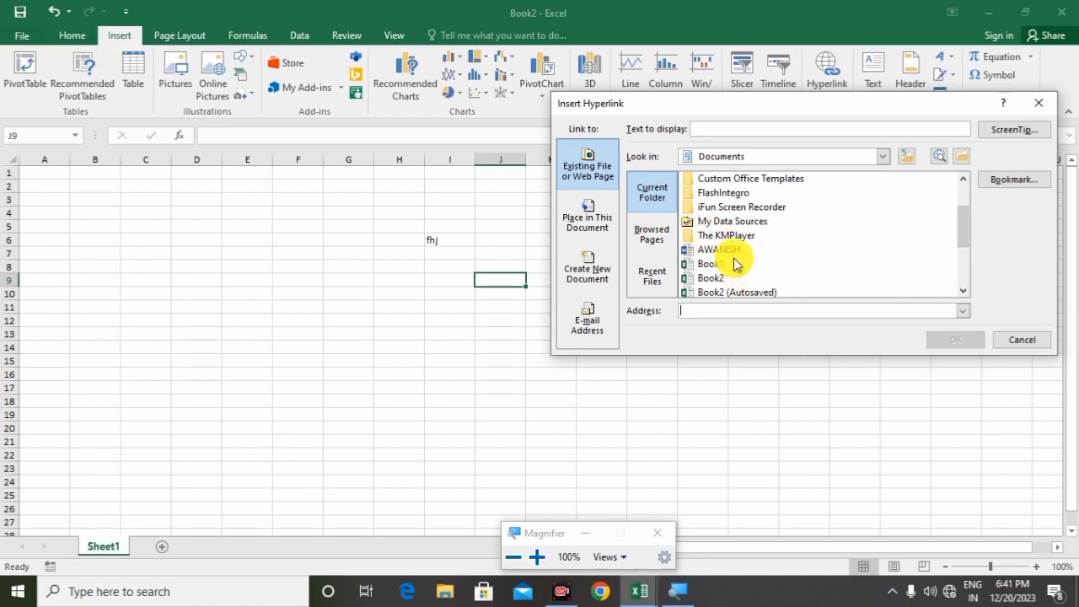
pyautogui.click(1036, 104)
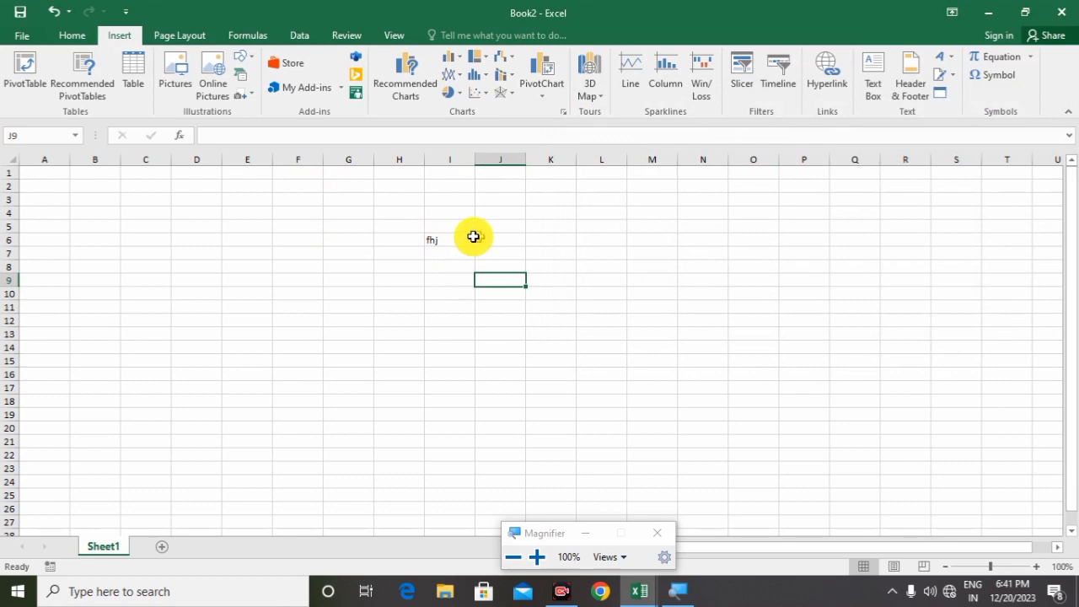
# Step: Insert a hyperlink on the fhj text in cell I6 to the Word document listed just above Book1 in the Documents folder
pyautogui.click(463, 240)
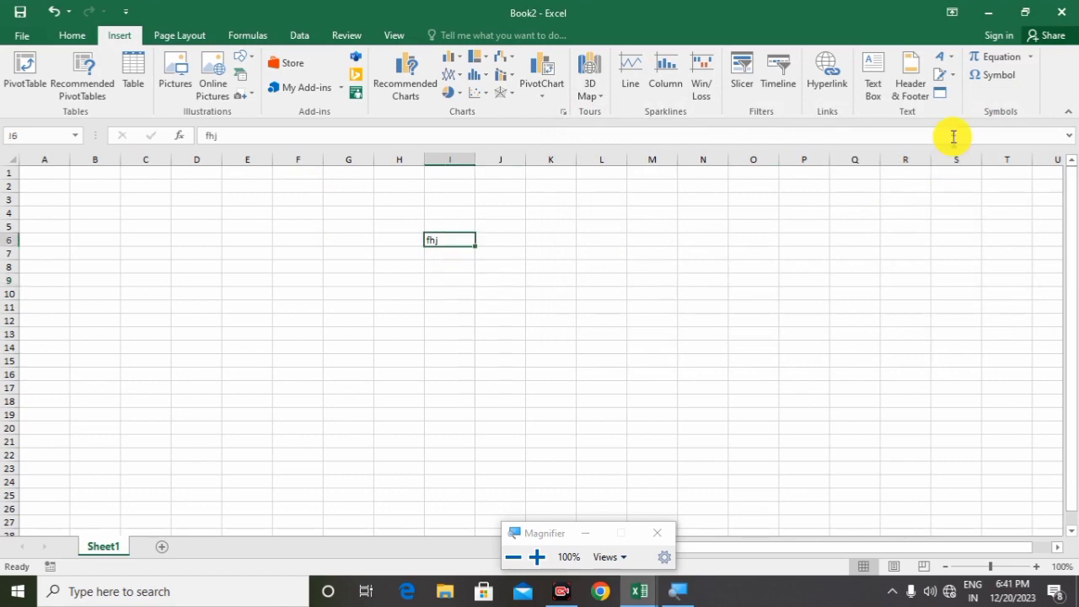
pyautogui.click(830, 84)
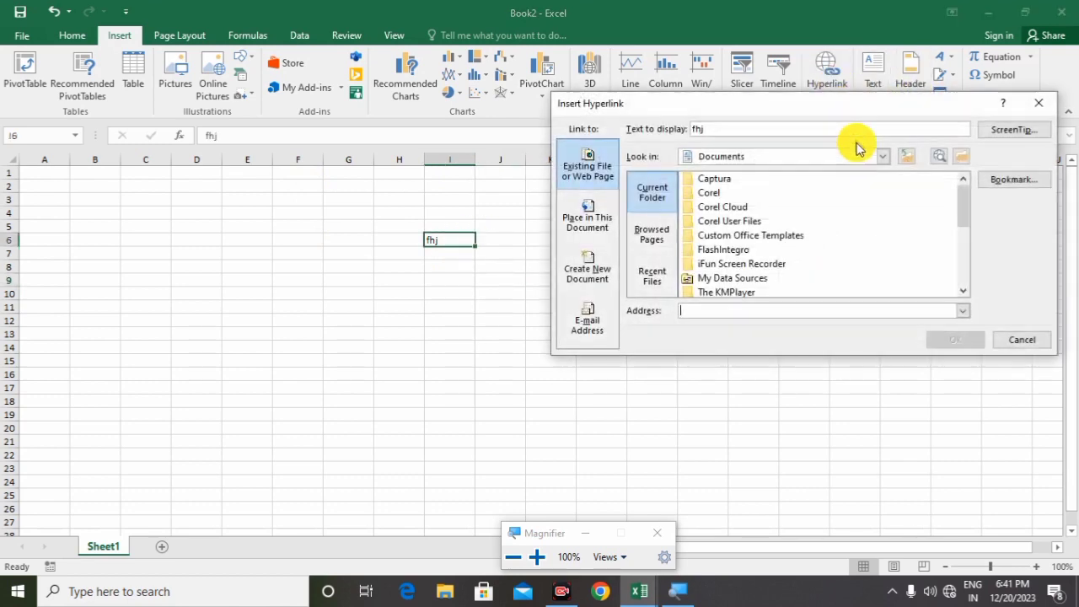
pyautogui.click(967, 291)
pyautogui.click(968, 292)
pyautogui.click(968, 292)
pyautogui.click(968, 292)
pyautogui.click(720, 250)
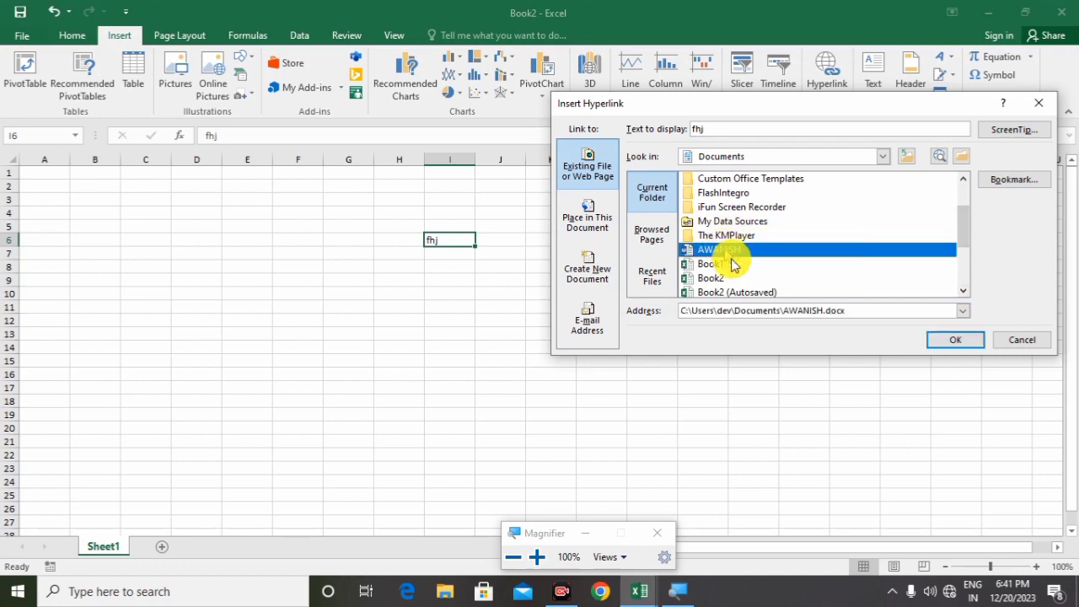
pyautogui.click(953, 340)
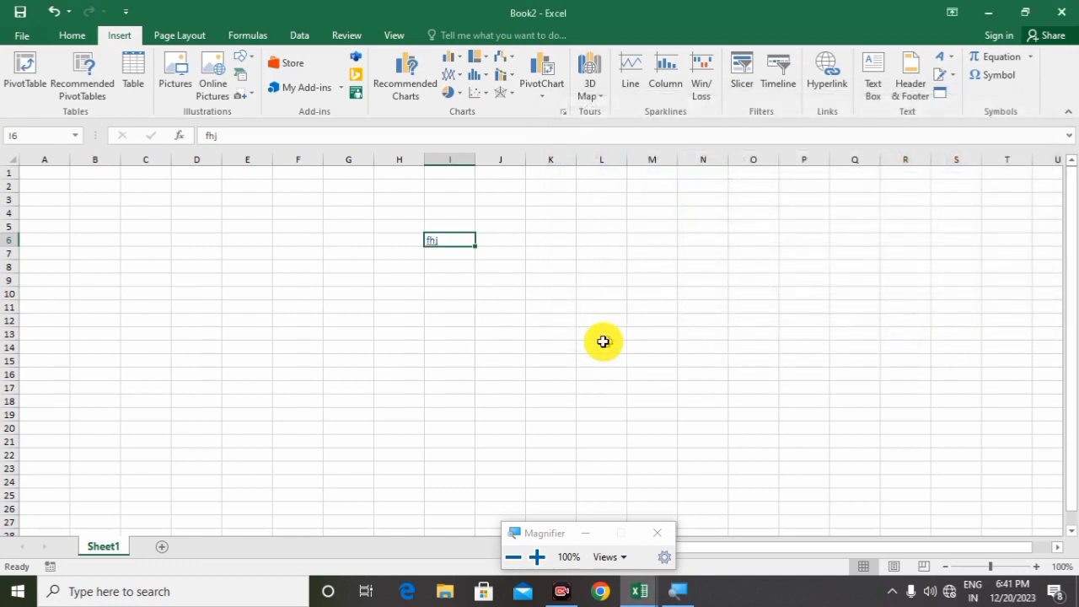
# Step: Follow the fhj hyperlink in cell I6 to its linked Word document, close the document, and dismiss a second attempt at the link
pyautogui.click(550, 333)
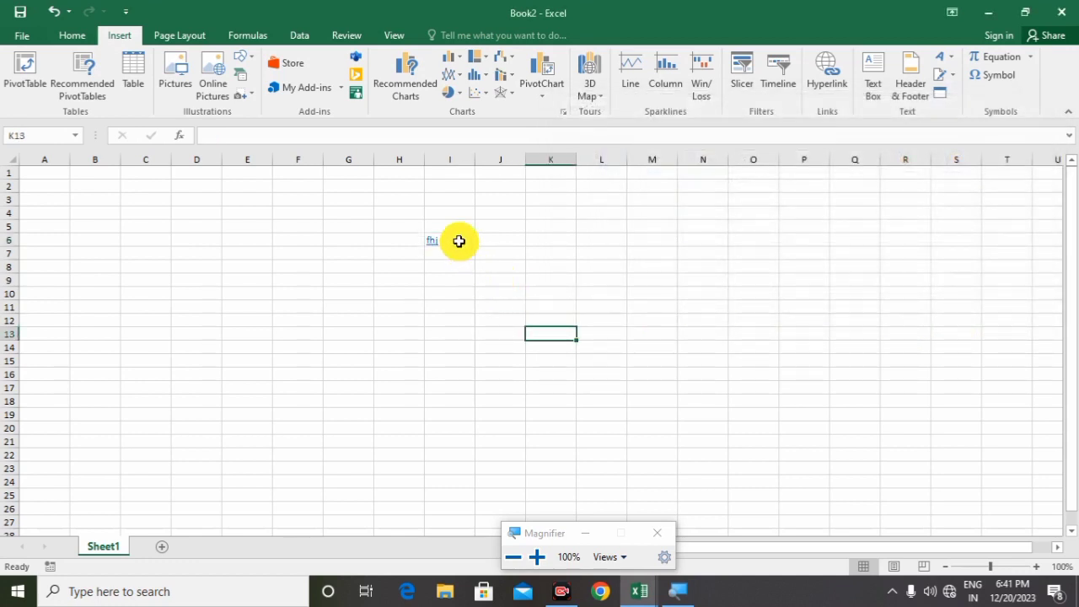
pyautogui.click(459, 241)
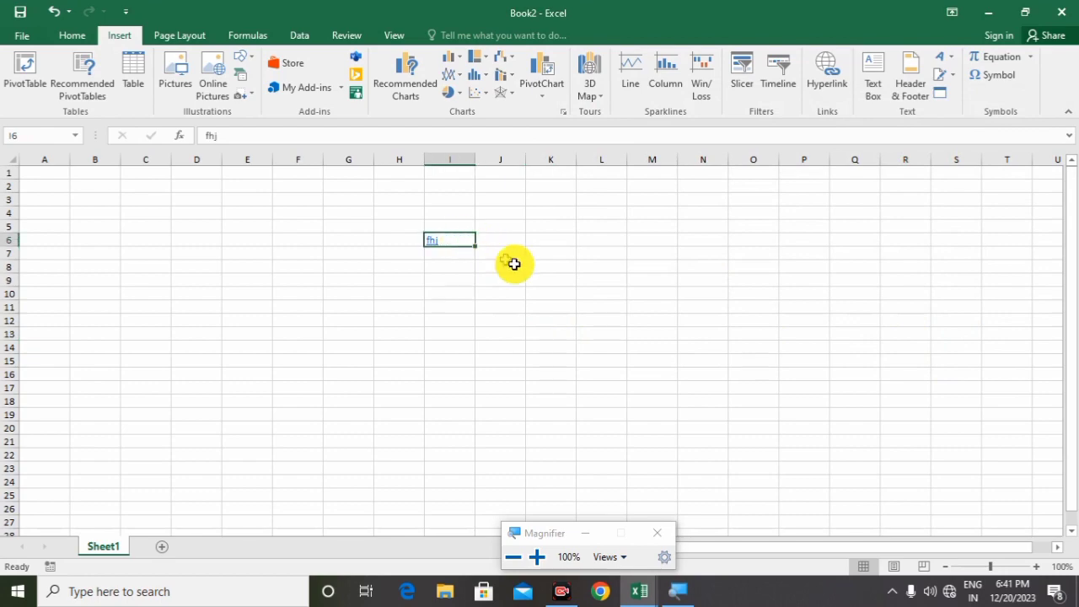
pyautogui.click(1036, 567)
pyautogui.click(1036, 567)
pyautogui.click(1036, 567)
pyautogui.click(1036, 566)
pyautogui.click(1036, 567)
pyautogui.click(1036, 567)
pyautogui.click(1036, 566)
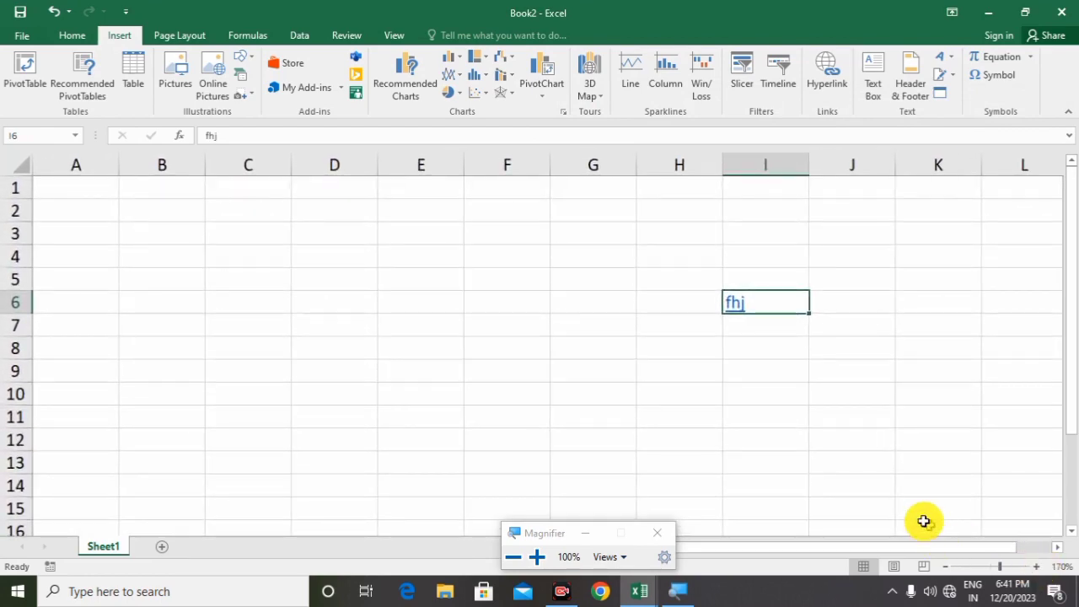
pyautogui.moveTo(869, 547); pyautogui.dragTo(925, 548)
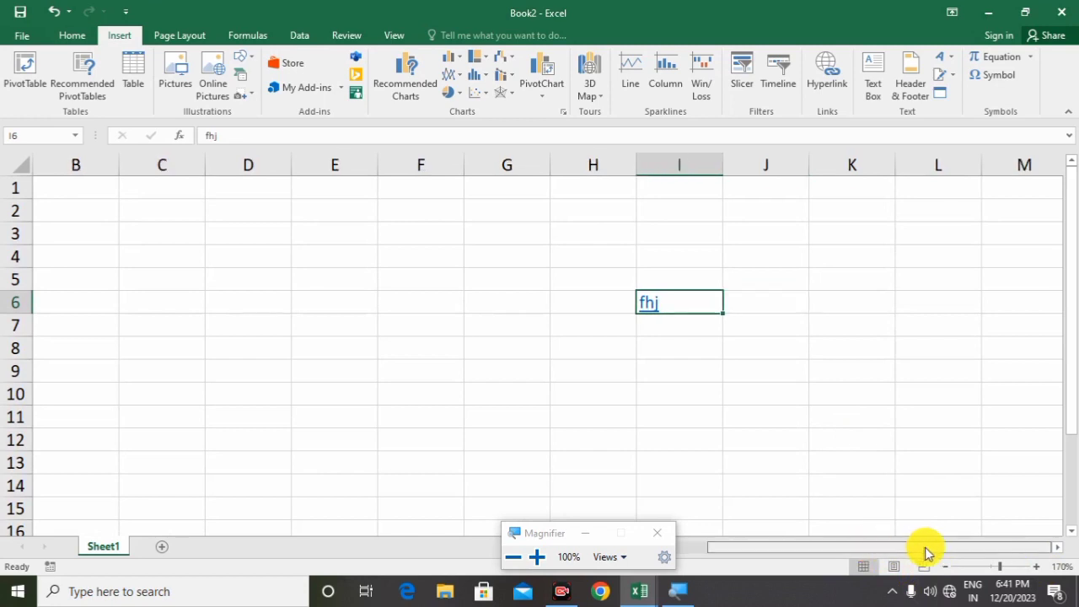
pyautogui.click(759, 354)
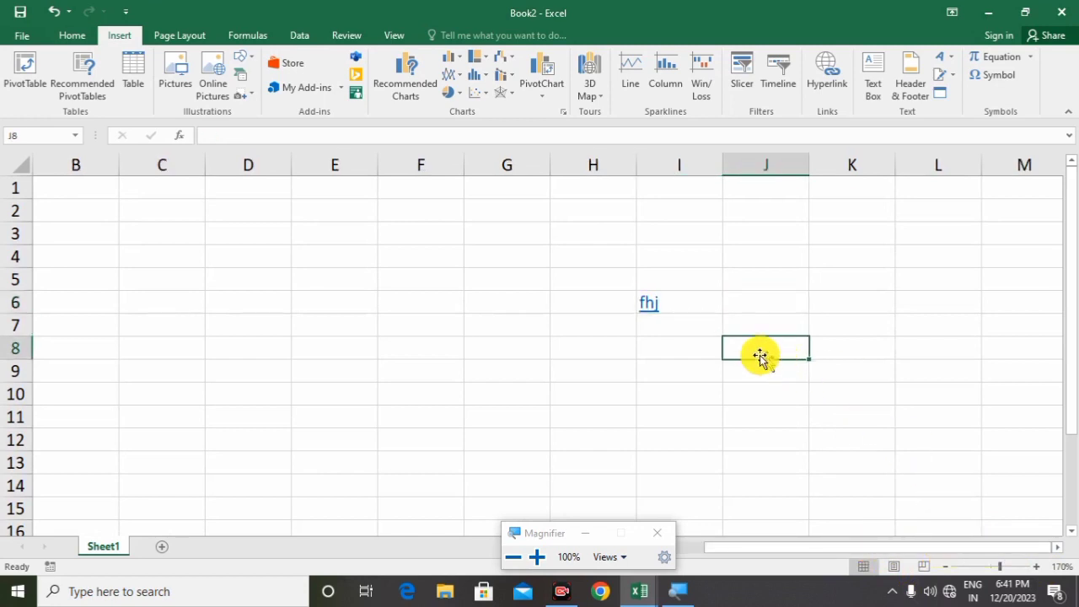
pyautogui.click(649, 310)
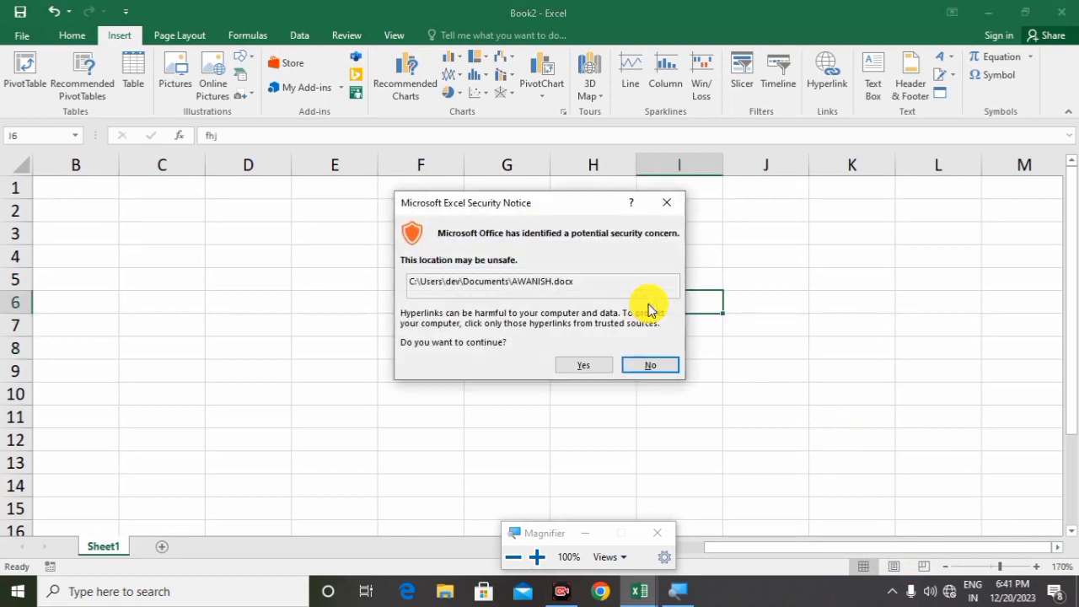
pyautogui.click(581, 363)
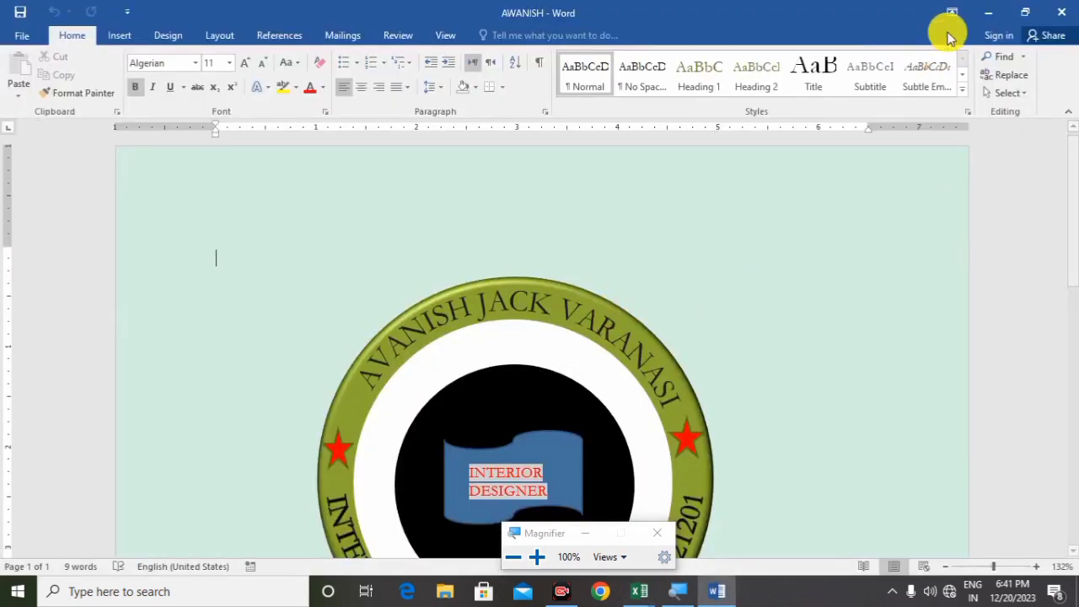
pyautogui.click(1058, 11)
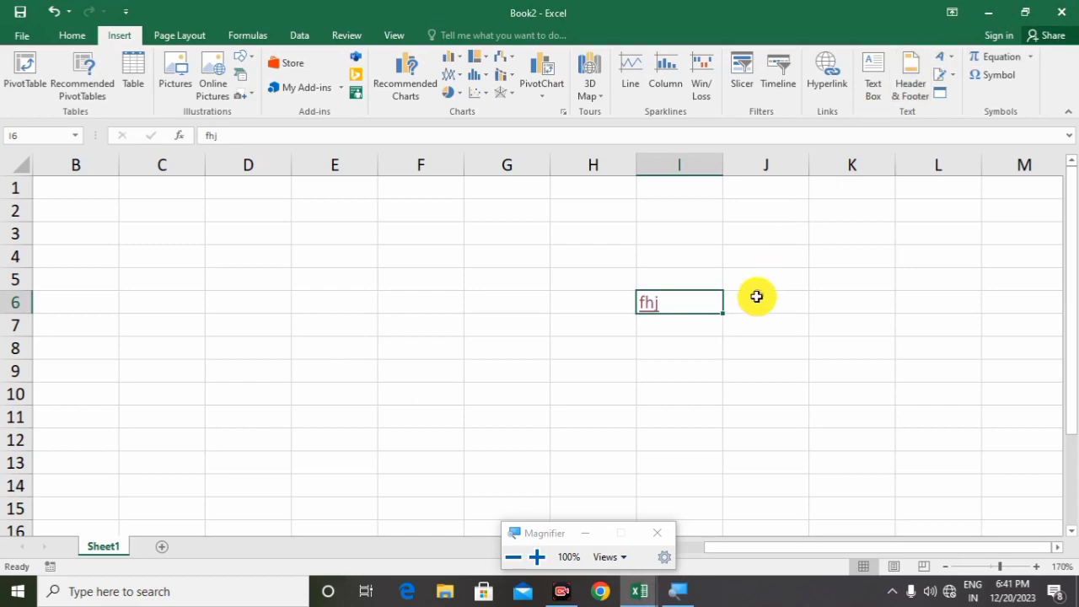
pyautogui.click(657, 308)
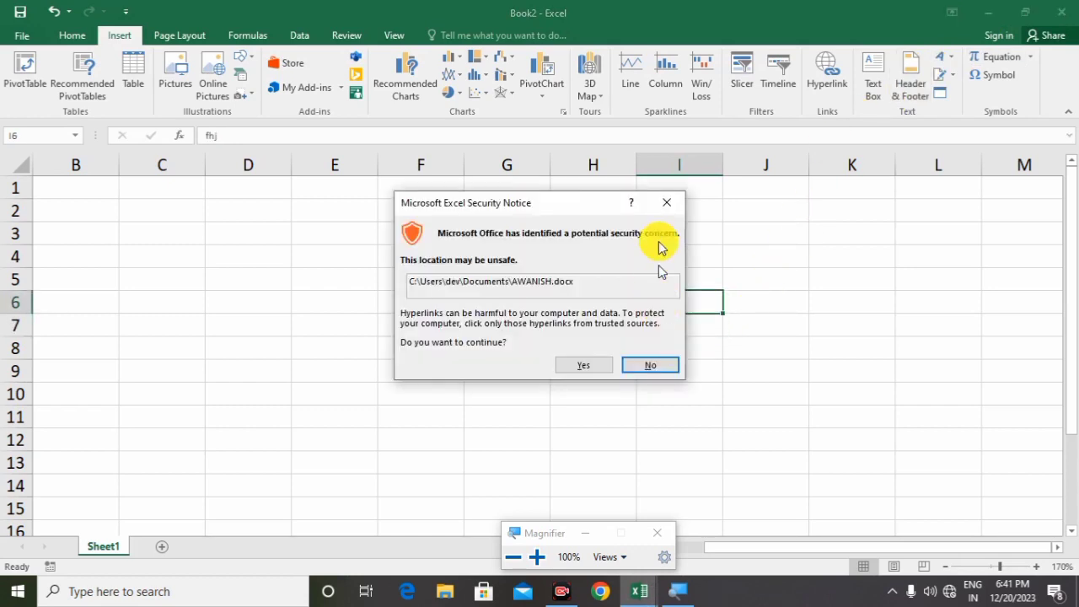
pyautogui.click(666, 206)
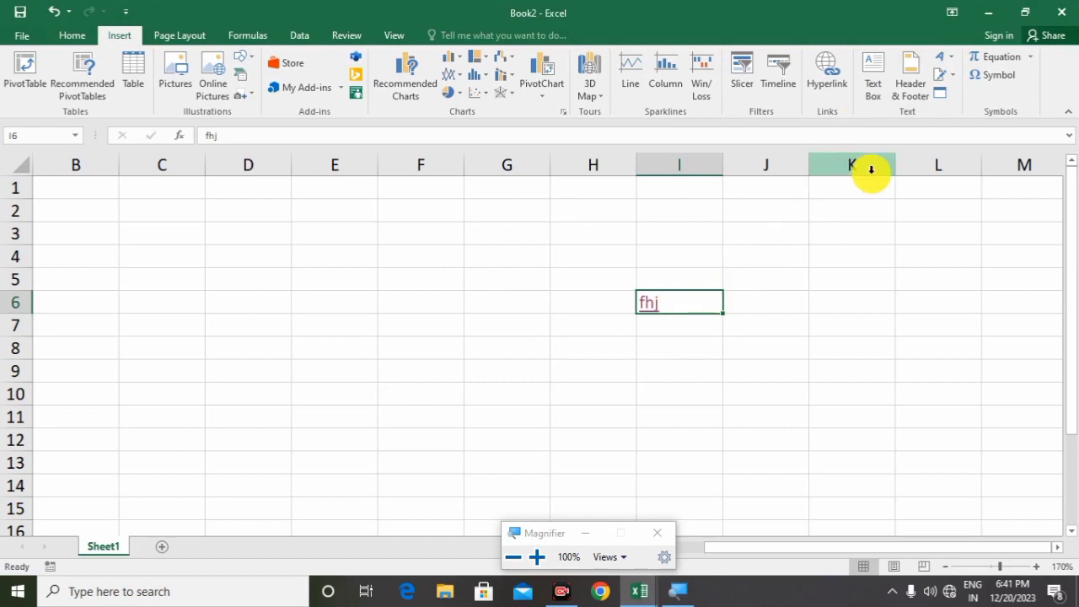
# Step: Remove only the link from cell I6 with Clear Hyperlinks, keeping the cell's formatting
pyautogui.click(57, 29)
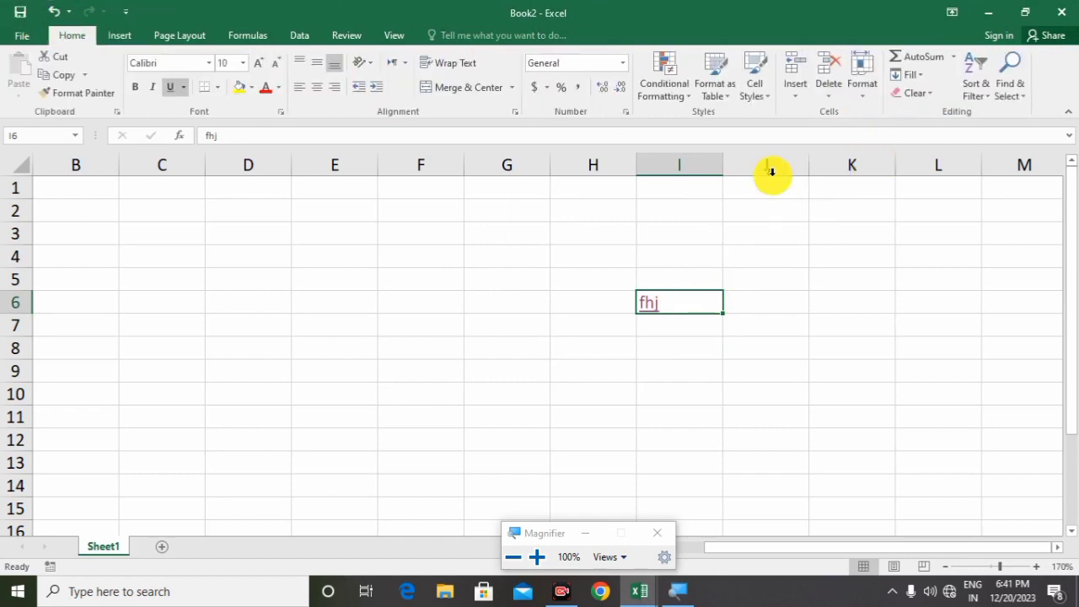
pyautogui.click(914, 93)
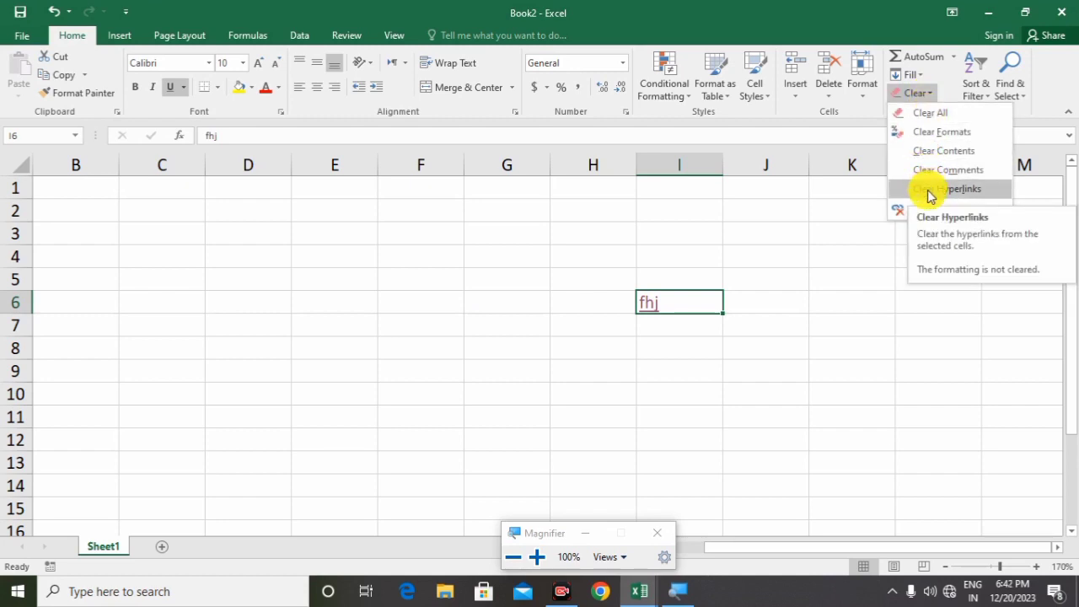
pyautogui.press('super+plus')
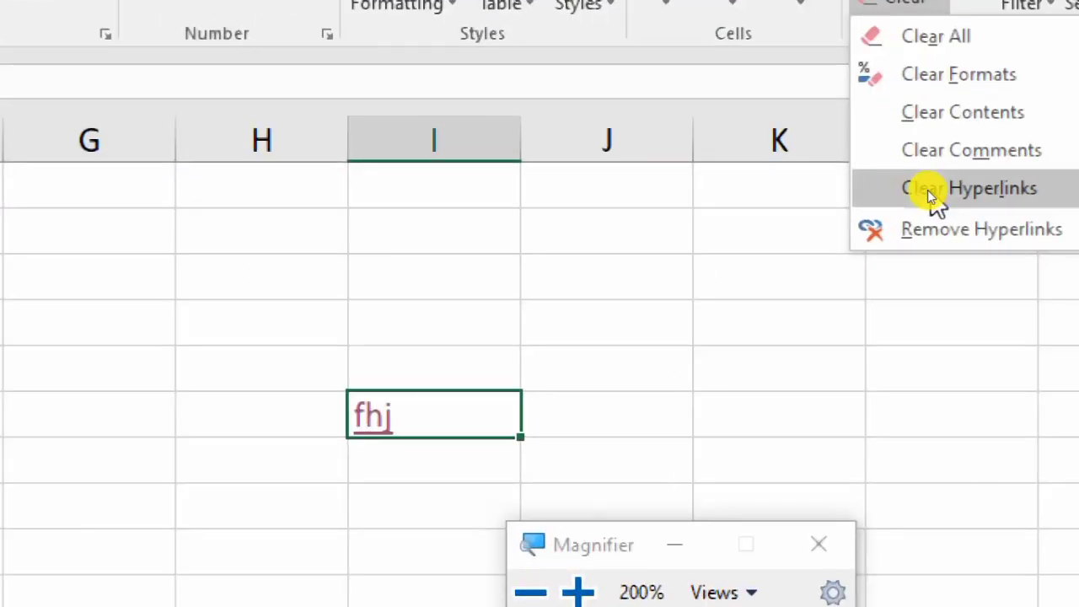
pyautogui.press('super+minus')
pyautogui.click(931, 190)
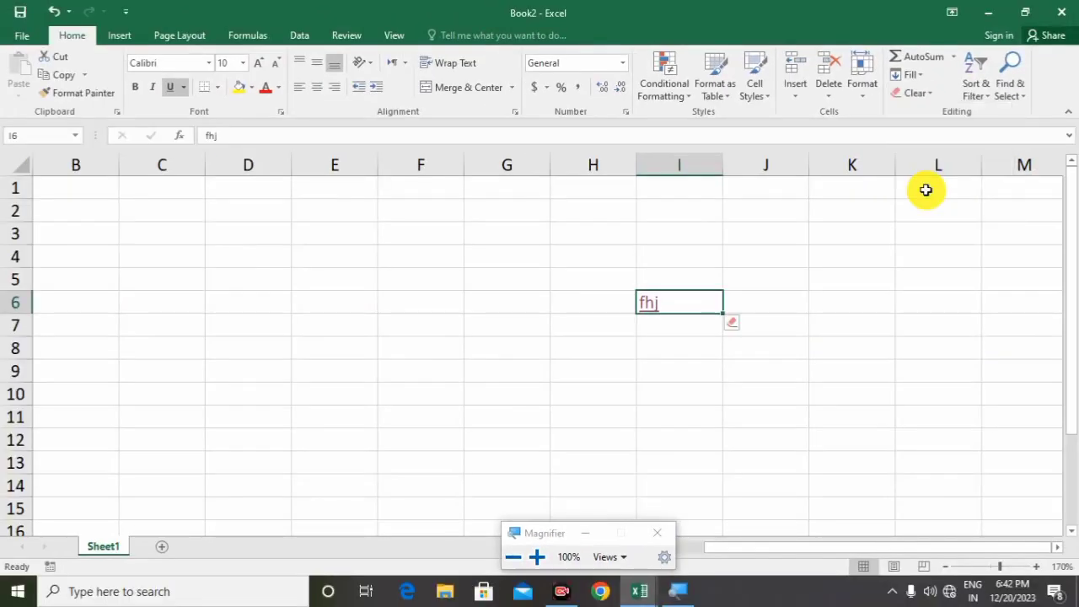
# Step: Test whether the fhj text in cell I6 still acts as a link and inspect the cell in edit mode
pyautogui.click(826, 433)
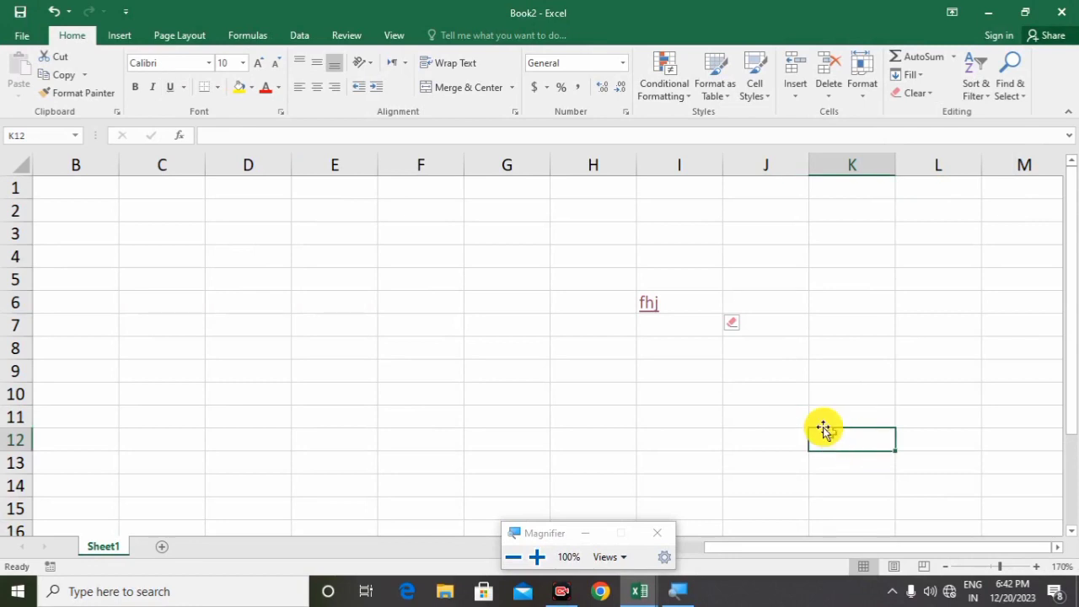
pyautogui.doubleClick(650, 307)
pyautogui.doubleClick(652, 310)
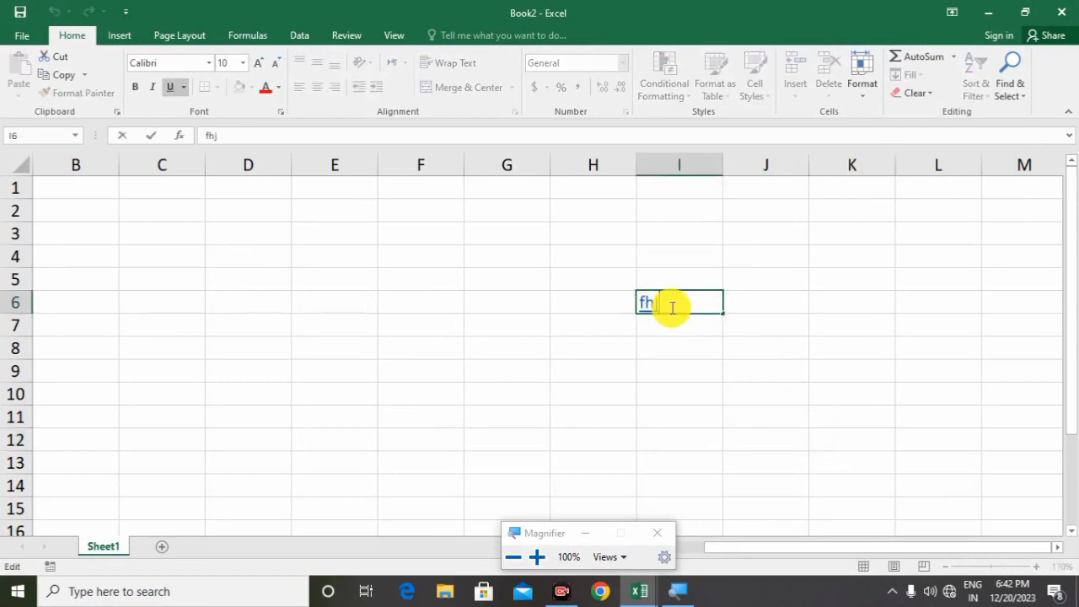
pyautogui.press('Return')
pyautogui.press('Return')
pyautogui.click(658, 299)
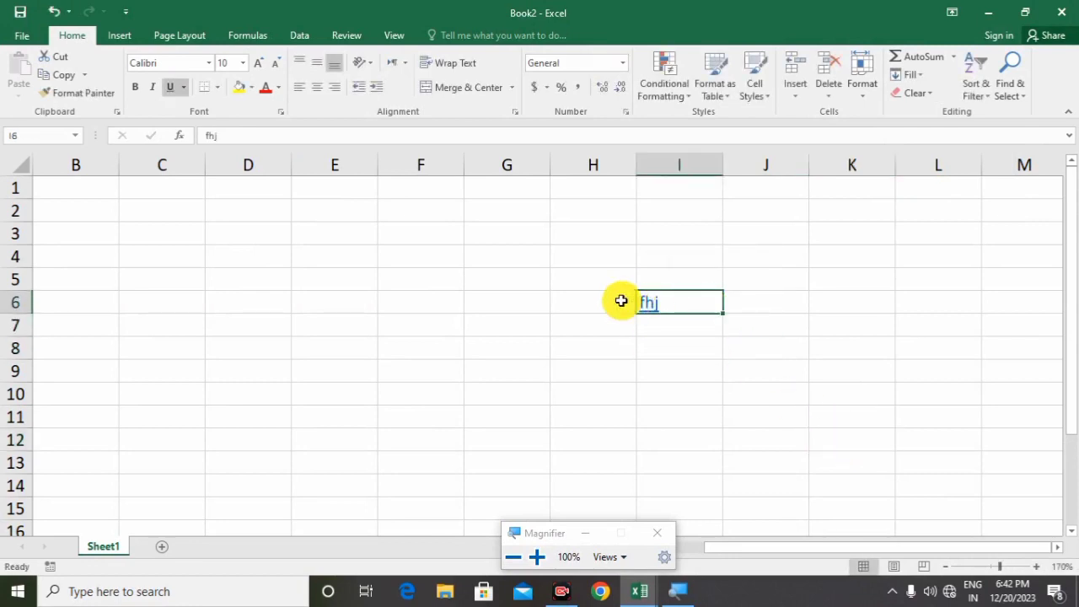
pyautogui.click(632, 301)
pyautogui.doubleClick(655, 306)
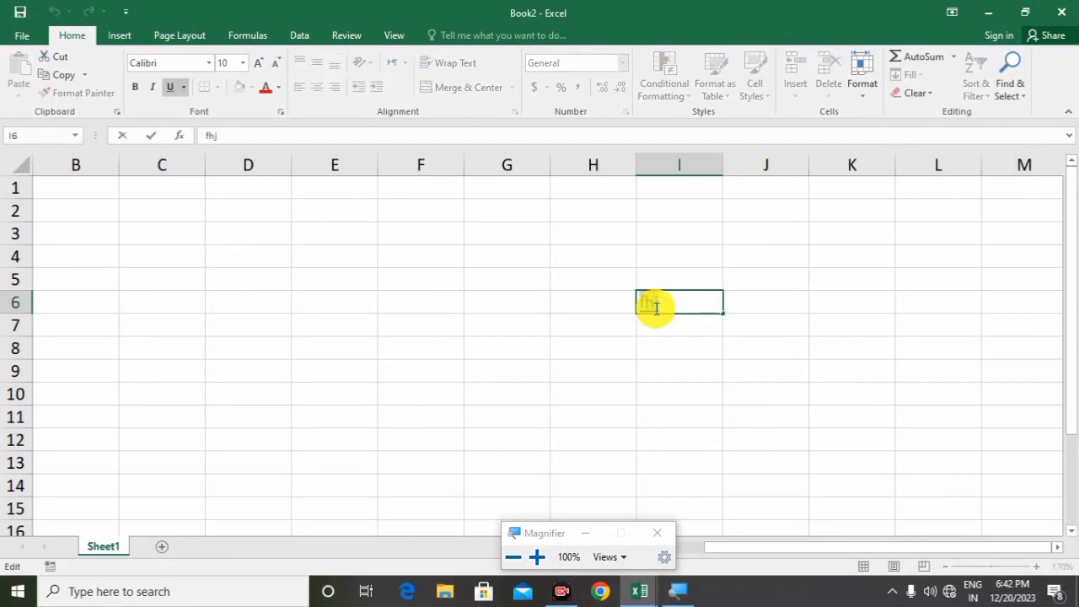
pyautogui.click(650, 387)
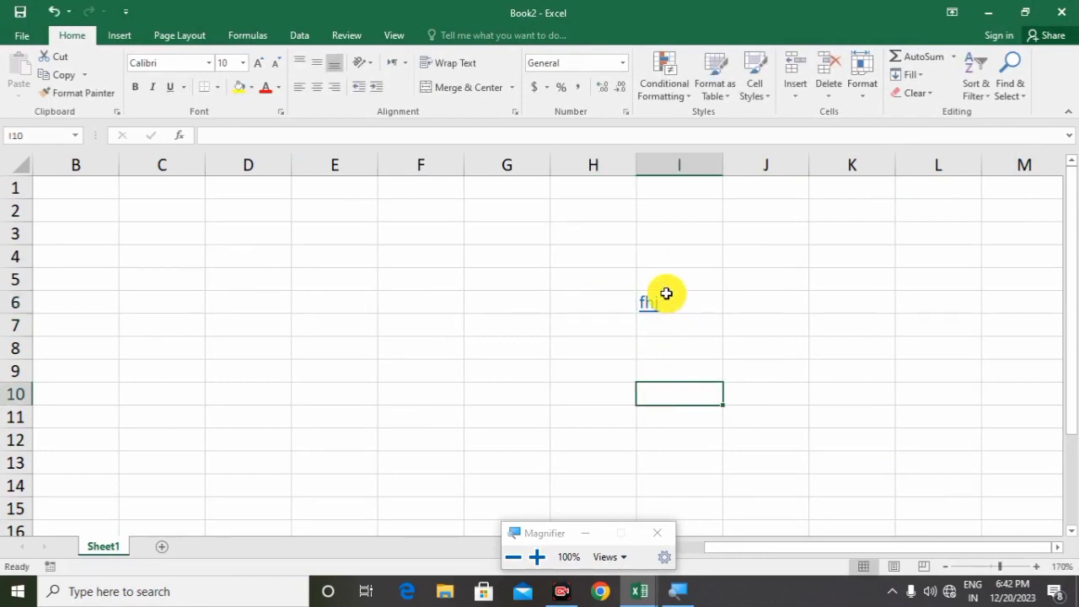
pyautogui.click(666, 304)
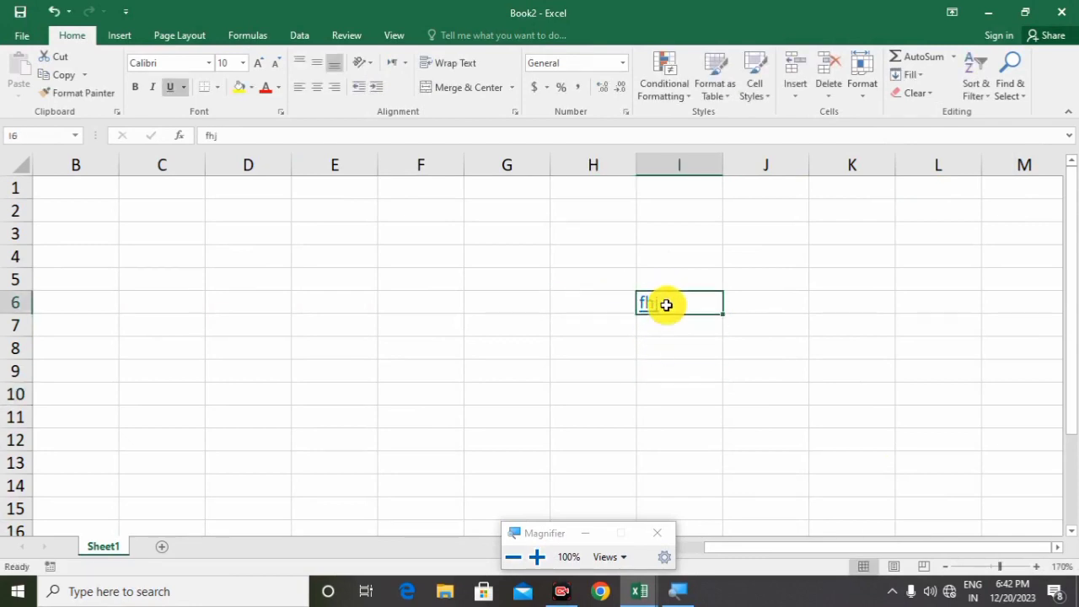
# Step: Examine the Clear options offered for cell I6, including the availability of Remove Hyperlinks
pyautogui.click(932, 94)
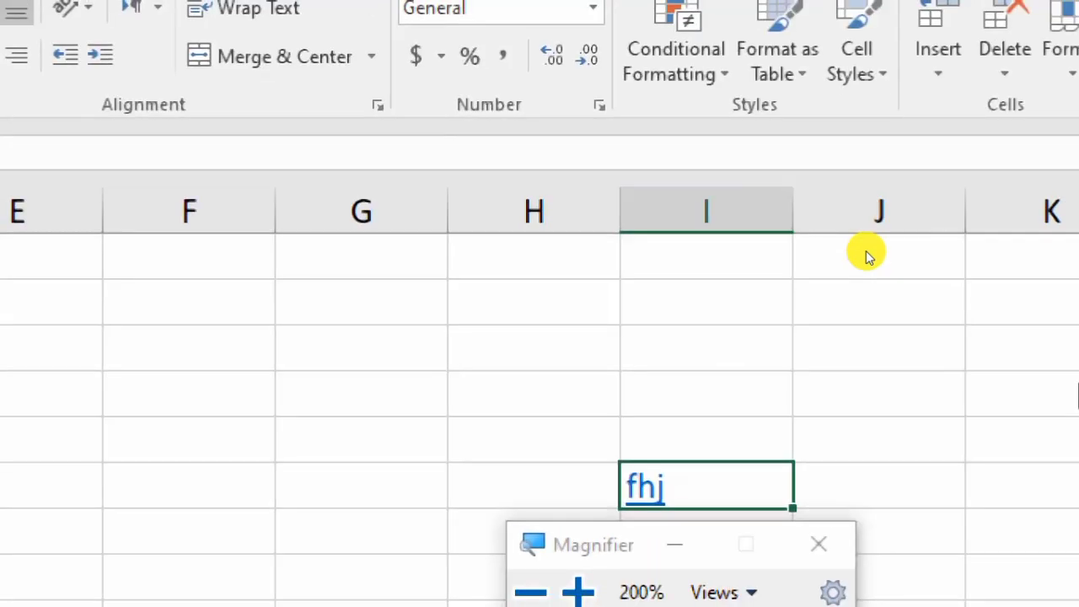
pyautogui.press('super+minus')
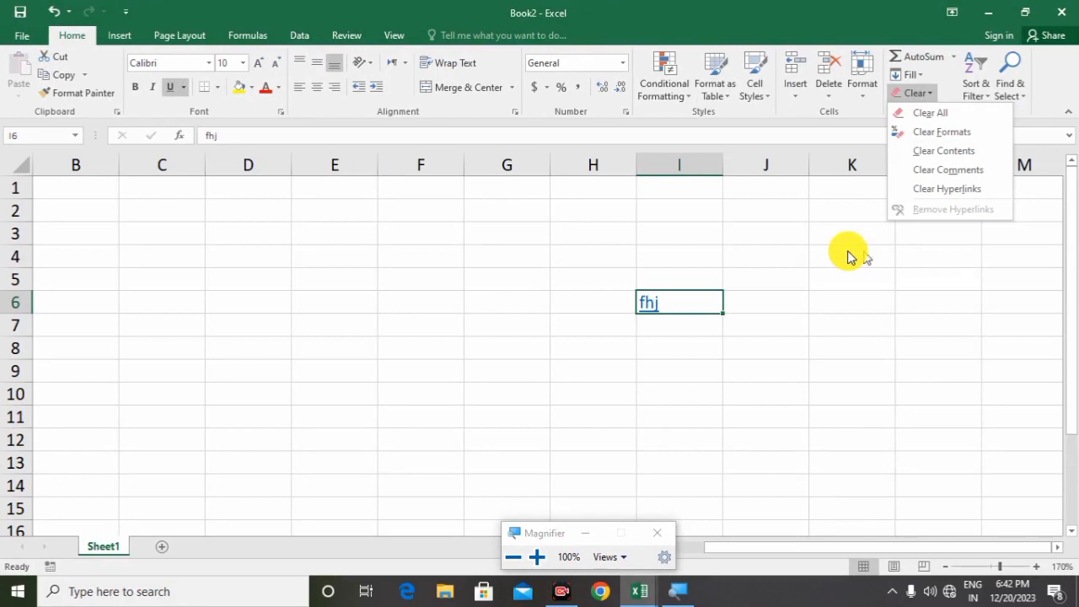
pyautogui.click(542, 370)
pyautogui.click(666, 371)
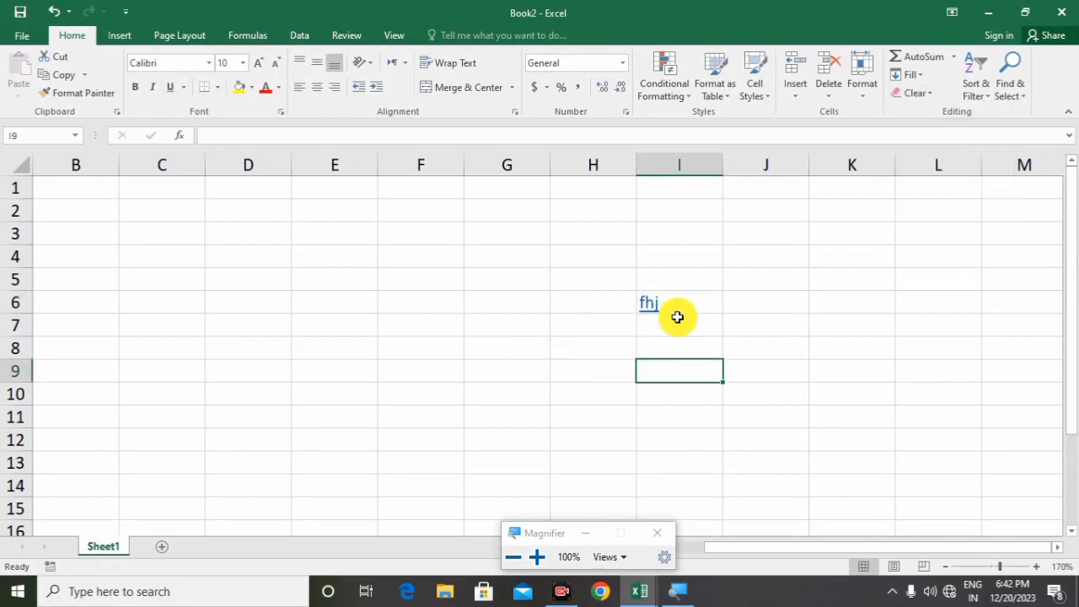
# Step: Insert a hyperlink on the fhj text in cell I6 to the Word document TALLY PRIME NOTE[1] in the Documents folder
pyautogui.click(680, 300)
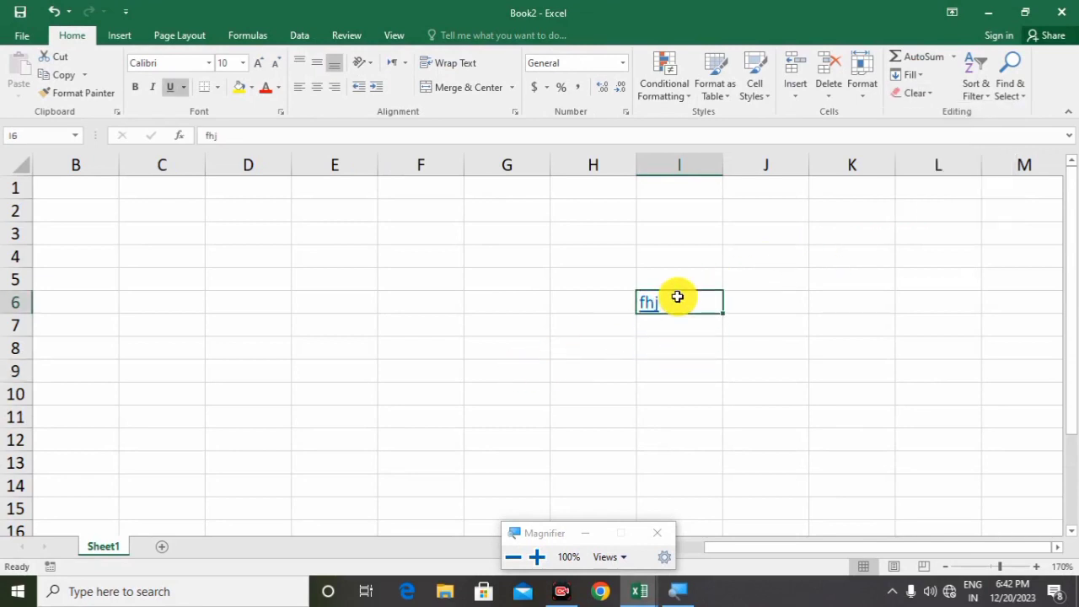
pyautogui.click(123, 35)
pyautogui.click(822, 93)
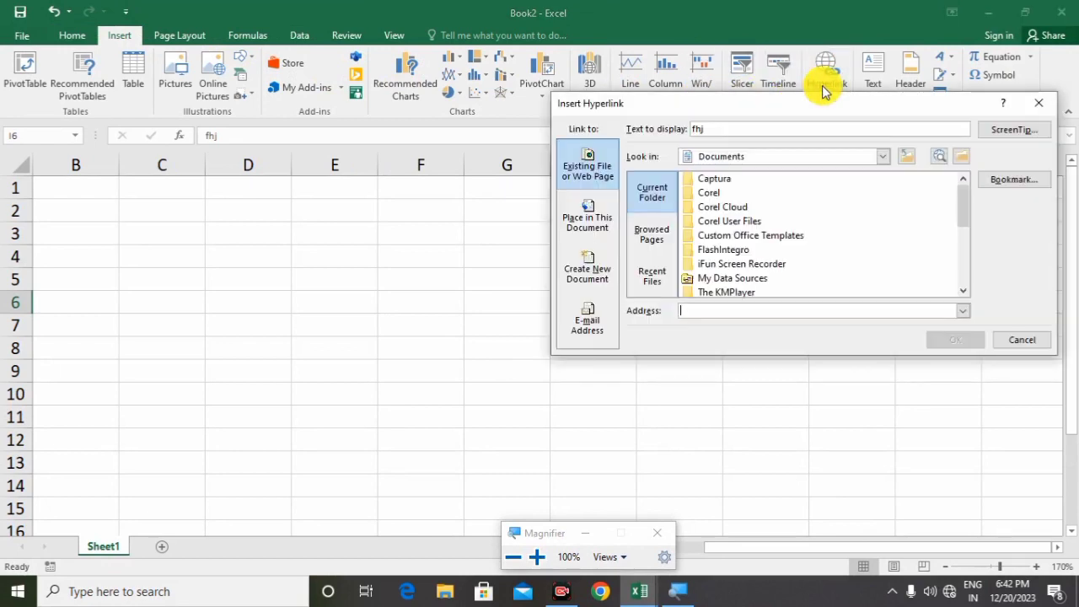
pyautogui.click(963, 294)
pyautogui.click(964, 293)
pyautogui.click(964, 293)
pyautogui.click(965, 293)
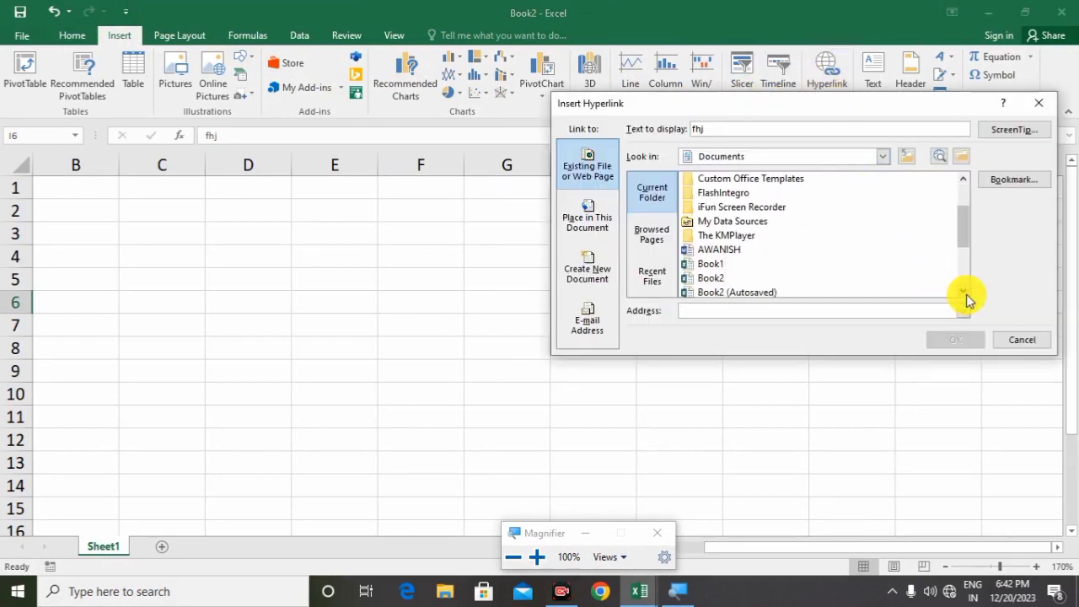
pyautogui.click(964, 293)
pyautogui.click(964, 293)
pyautogui.click(965, 293)
pyautogui.click(965, 292)
pyautogui.click(964, 293)
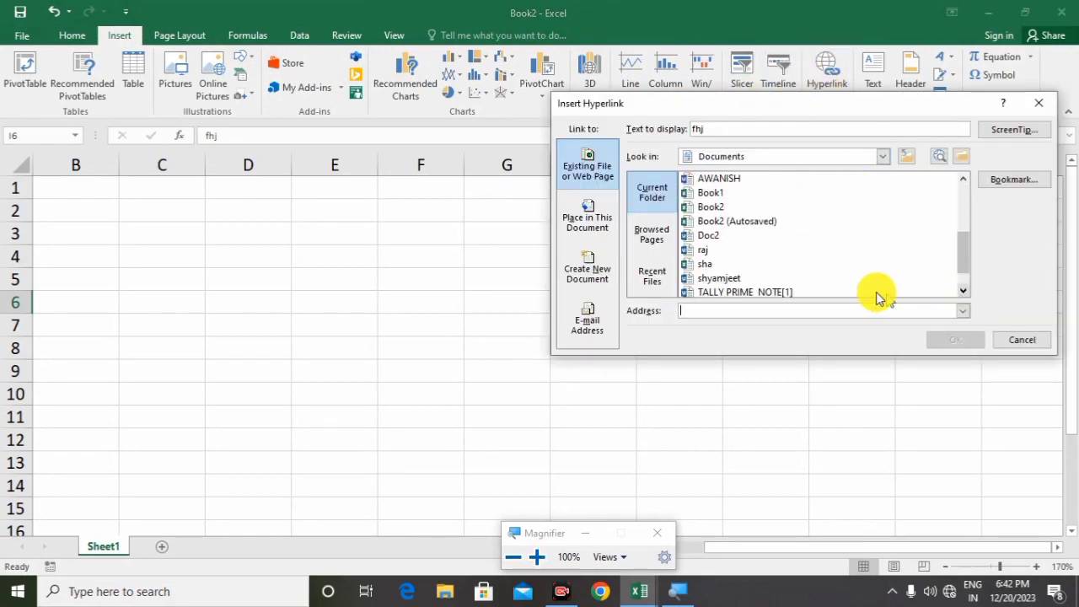
pyautogui.click(733, 292)
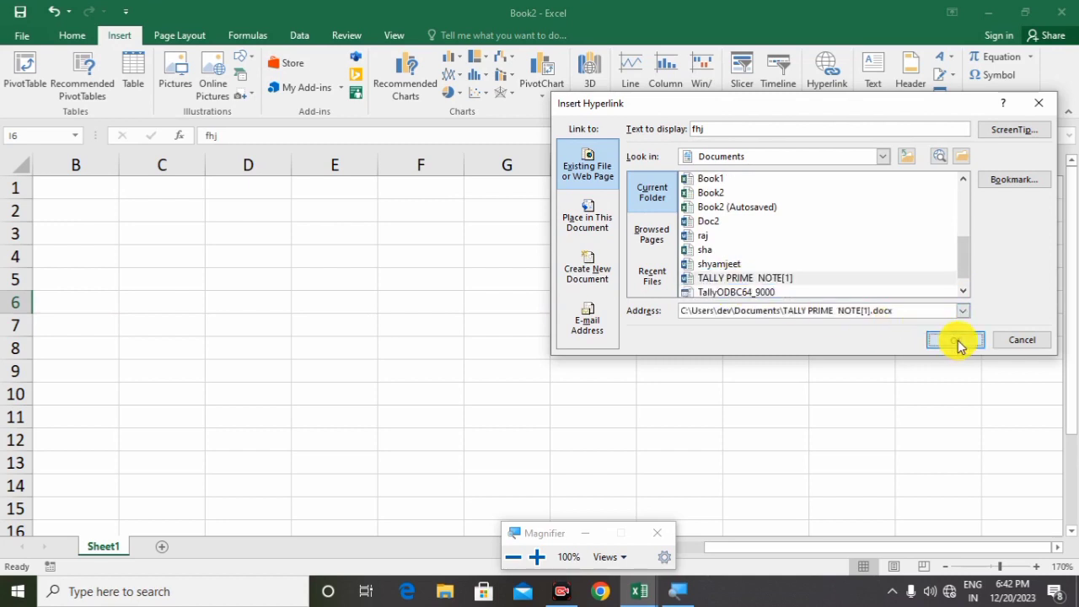
pyautogui.click(955, 339)
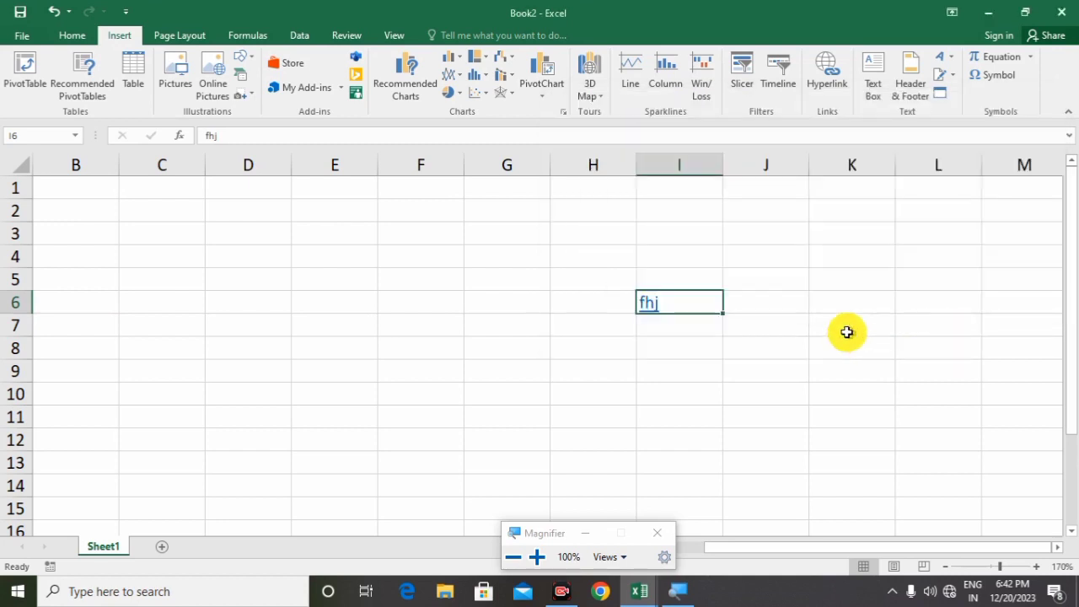
# Step: Follow the hyperlink in cell I6 to the TALLY PRIME NOTE[1] document and close that document
pyautogui.click(655, 307)
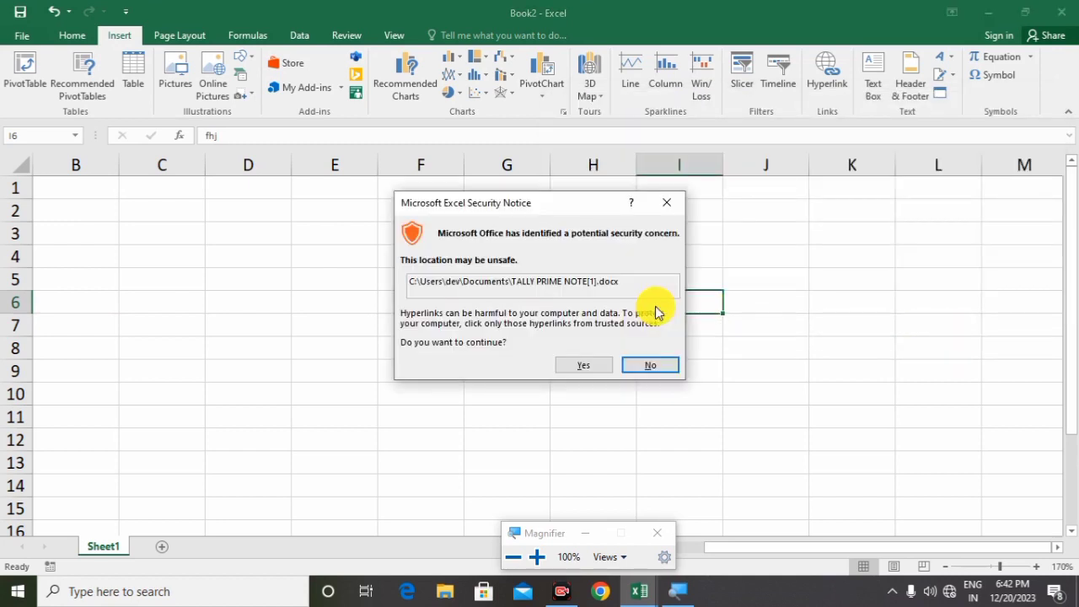
pyautogui.click(581, 365)
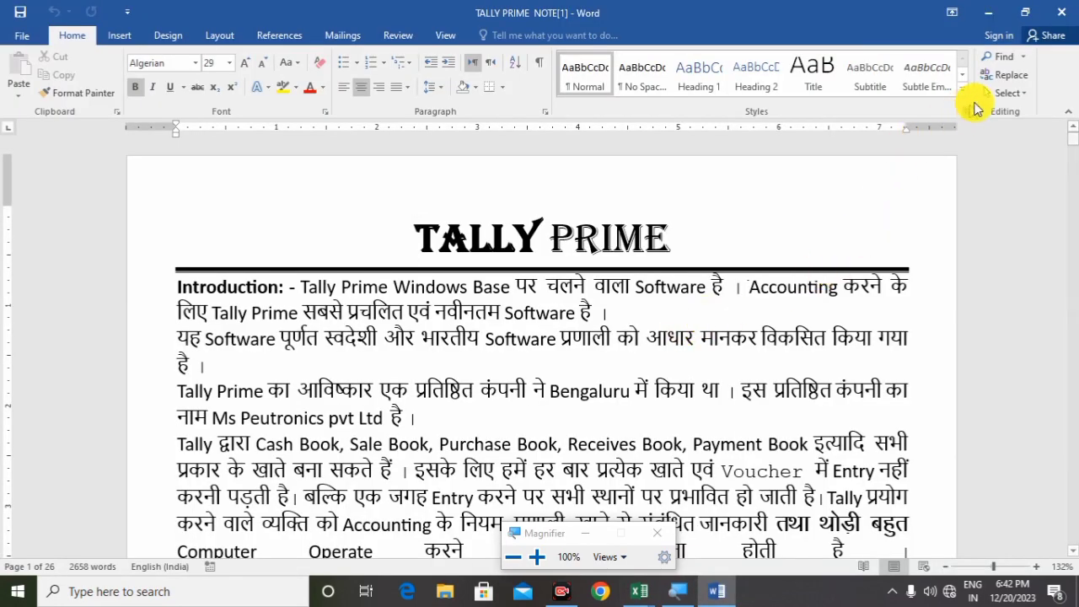
pyautogui.click(1058, 13)
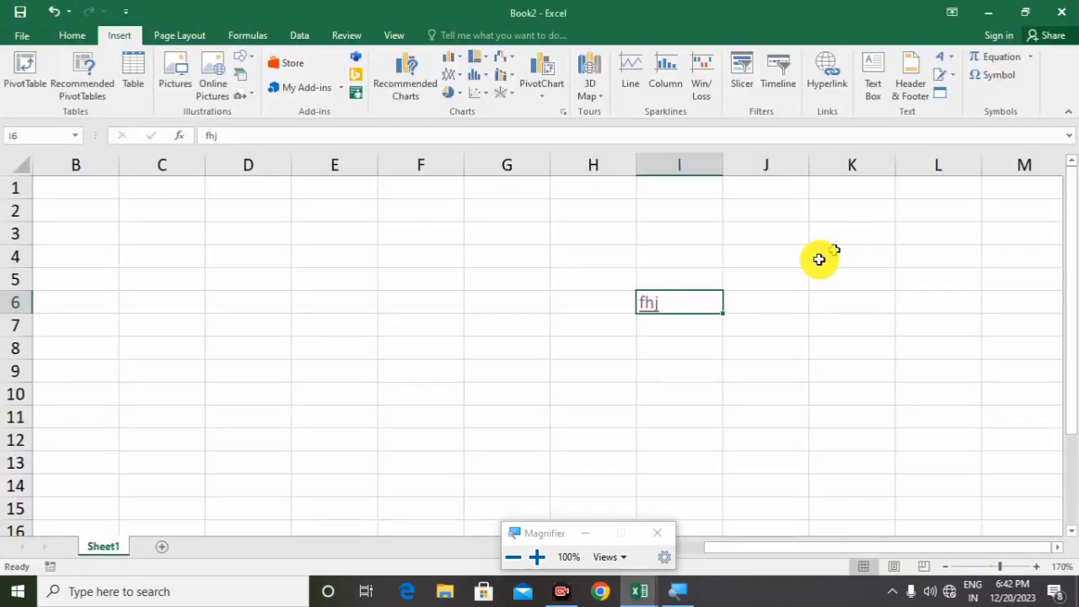
# Step: Strip both the link and its formatting from cell I6 with Remove Hyperlinks
pyautogui.click(72, 35)
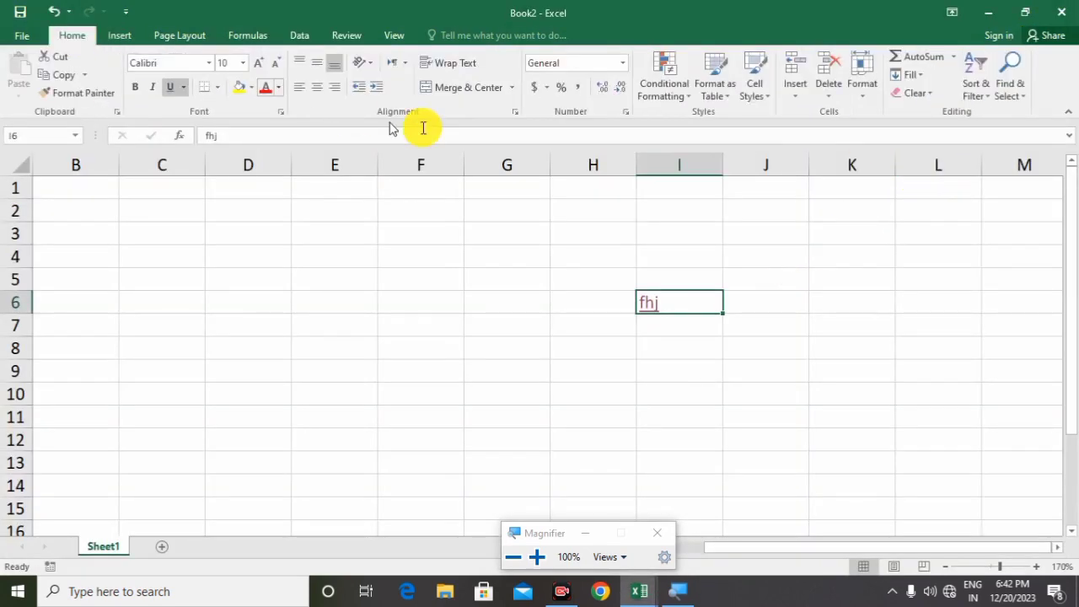
pyautogui.click(931, 94)
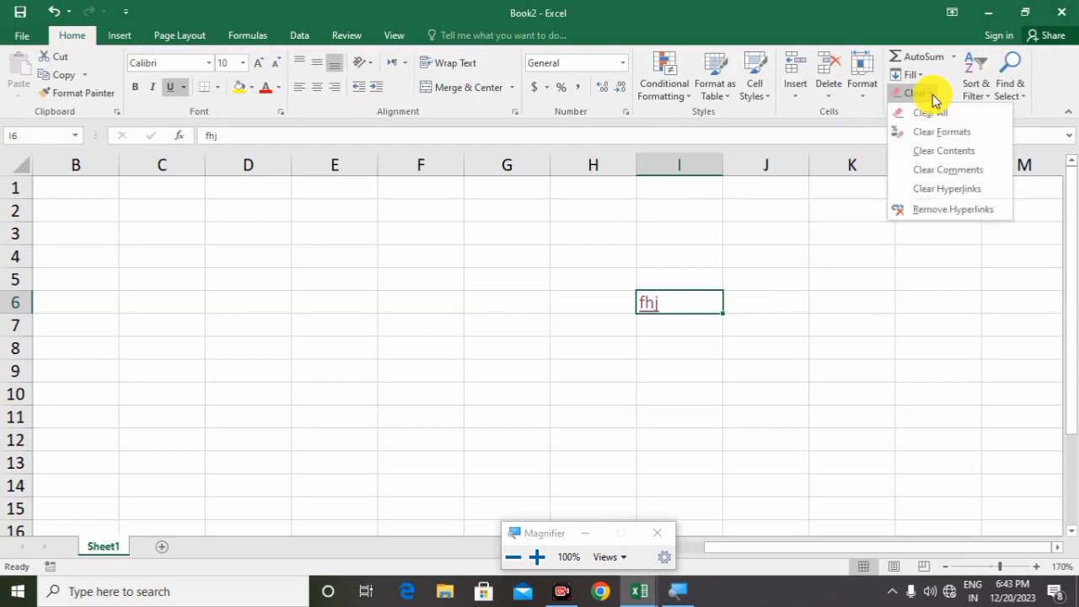
pyautogui.click(944, 210)
pyautogui.click(672, 348)
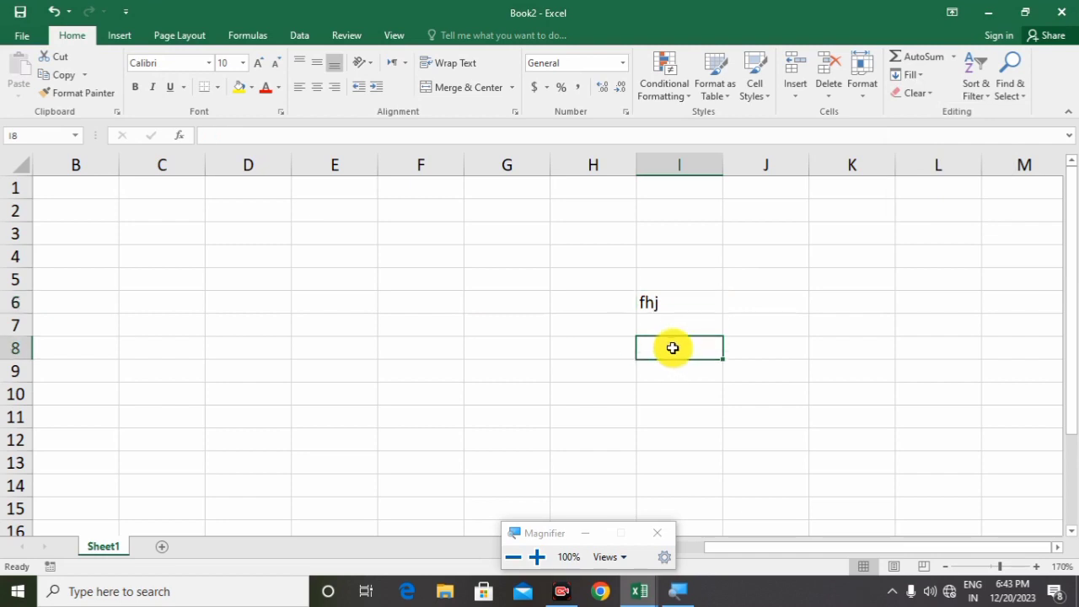
# Step: Check that the fhj text in cell I6 behaves as plain text by selecting it and entering edit mode
pyautogui.click(655, 308)
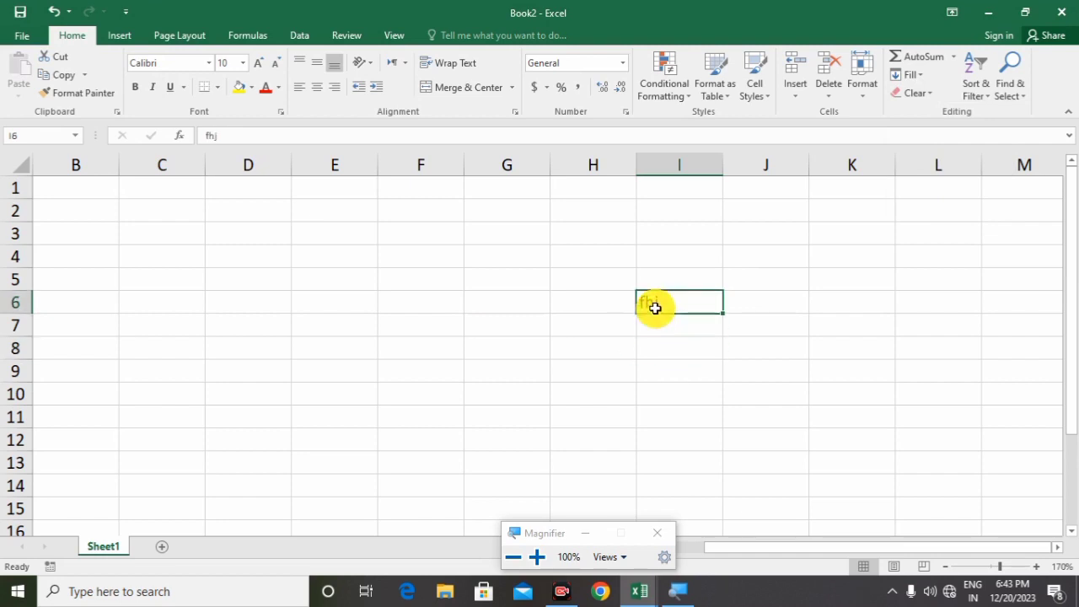
pyautogui.doubleClick(654, 309)
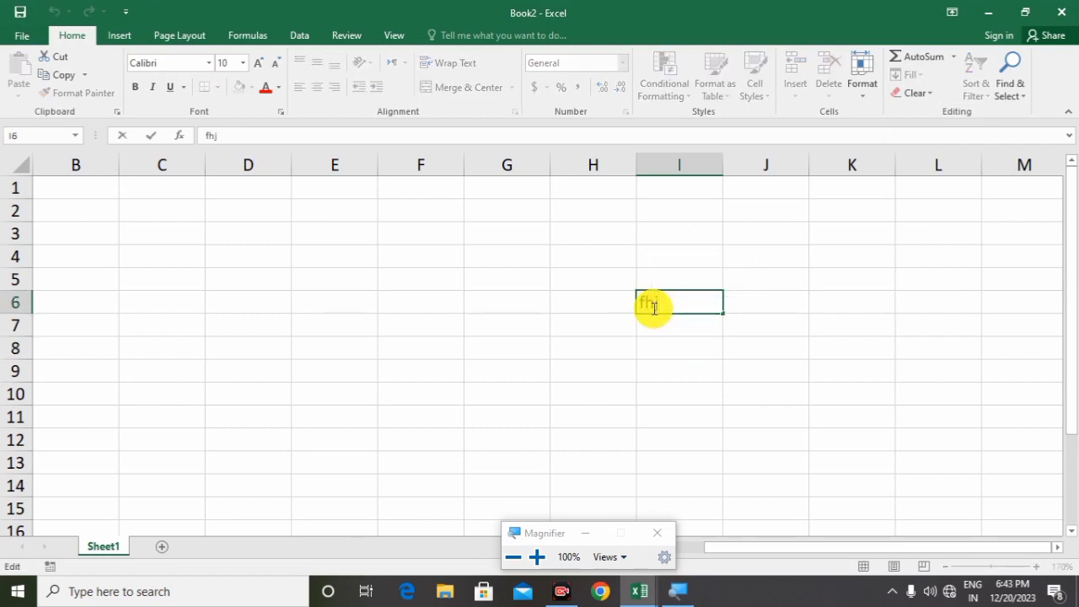
pyautogui.doubleClick(654, 307)
pyautogui.click(664, 345)
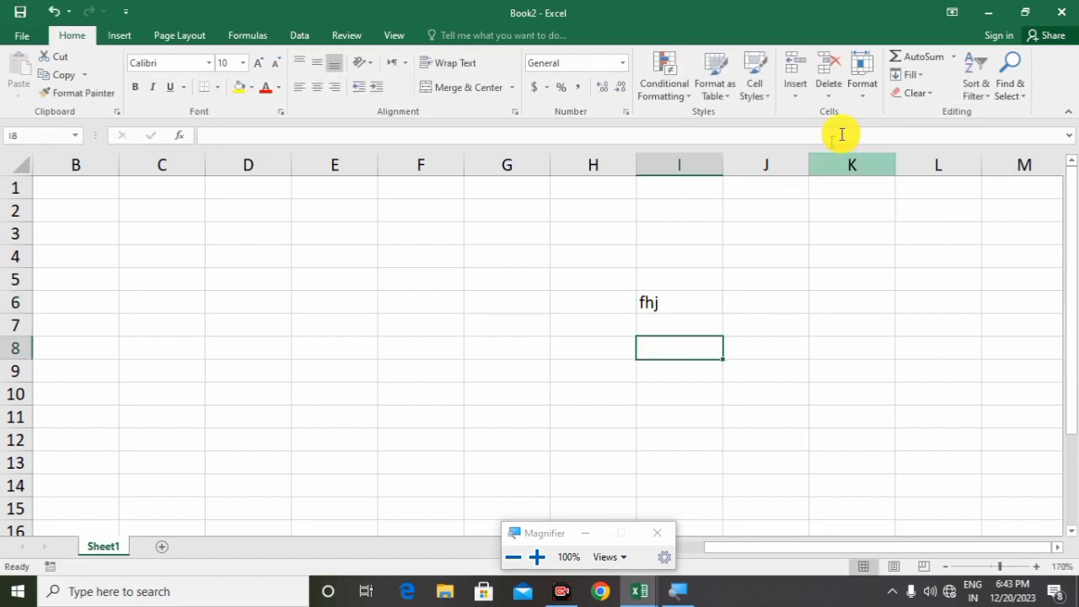
# Step: Review the available Clear options and the Fill options once more
pyautogui.click(933, 93)
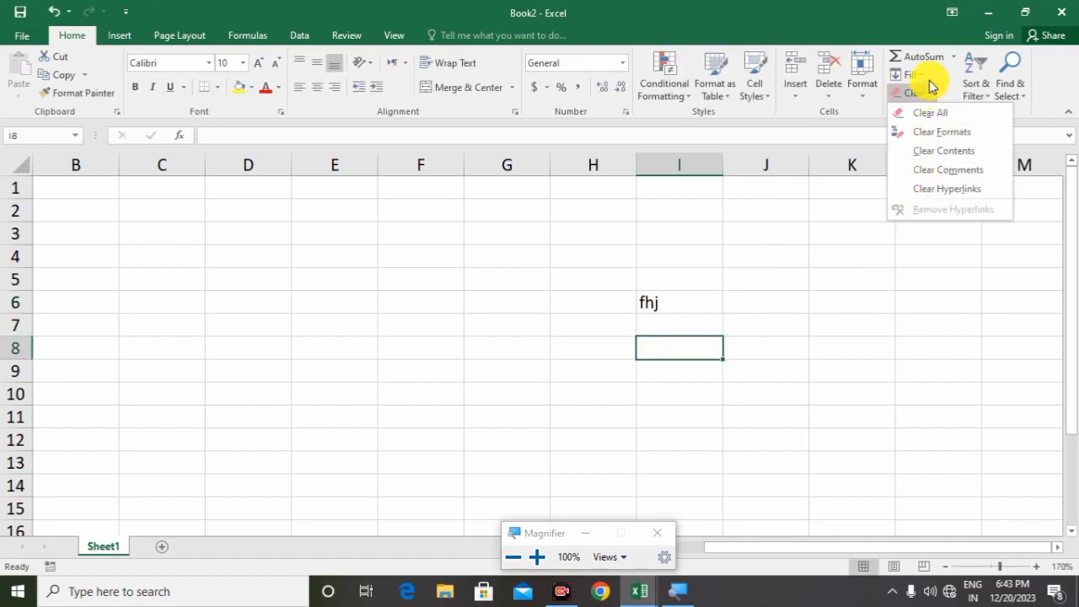
pyautogui.click(923, 79)
pyautogui.click(915, 75)
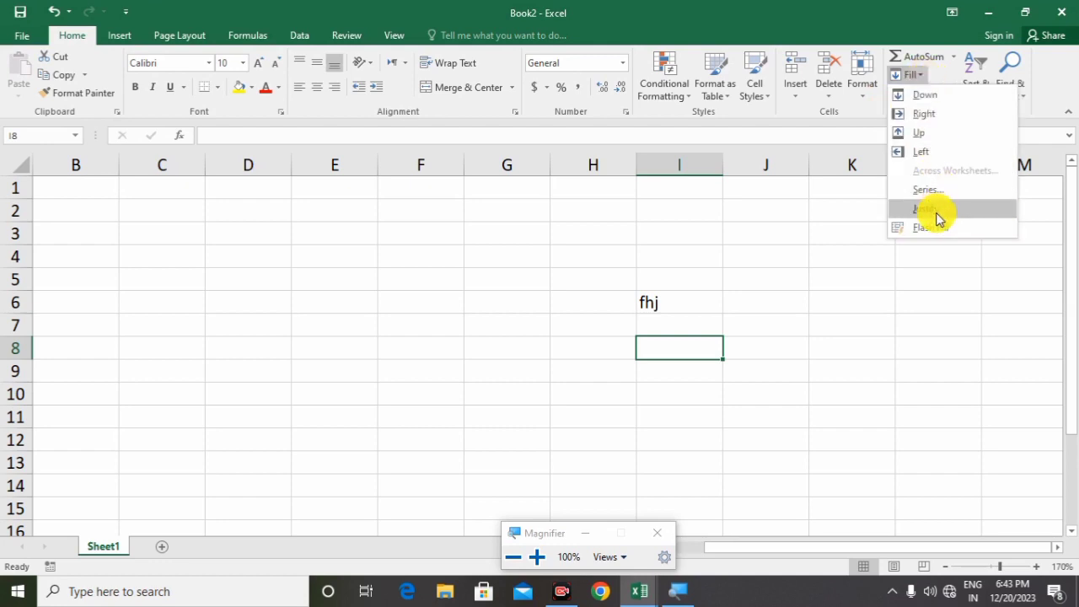